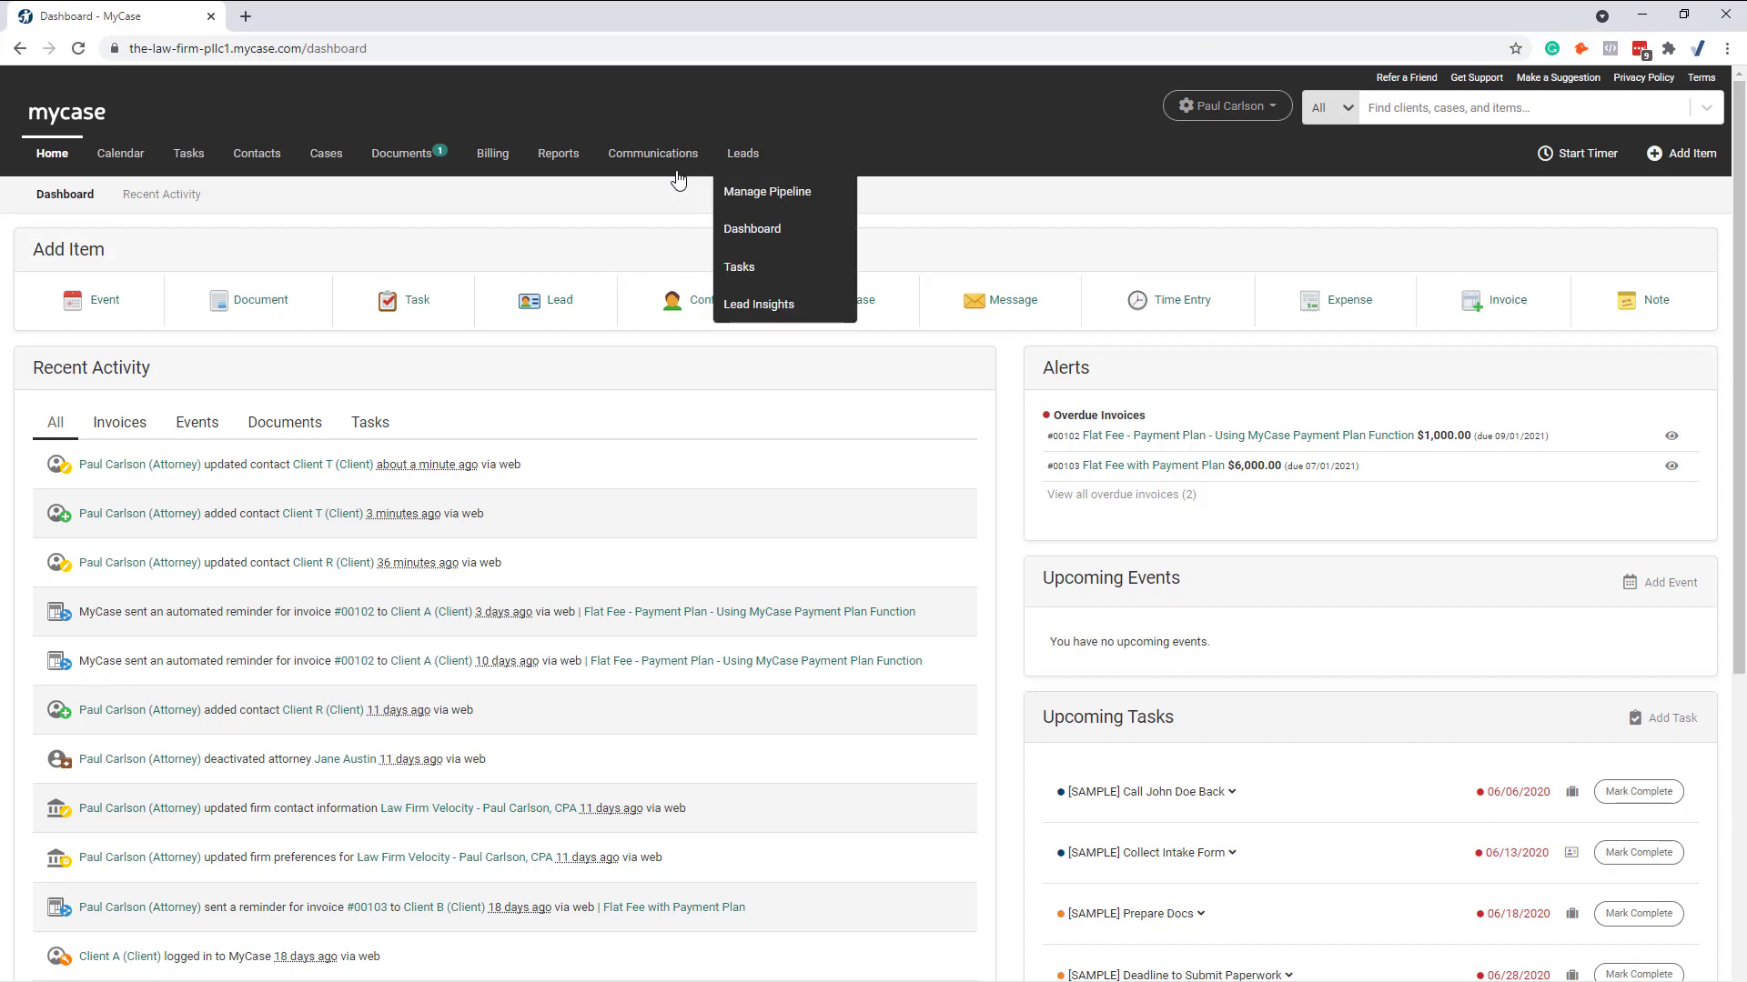
Step: From the client contacts list, start a new contact and enter the client's first and last name
mouse_move(255, 164)
left_click(264, 195)
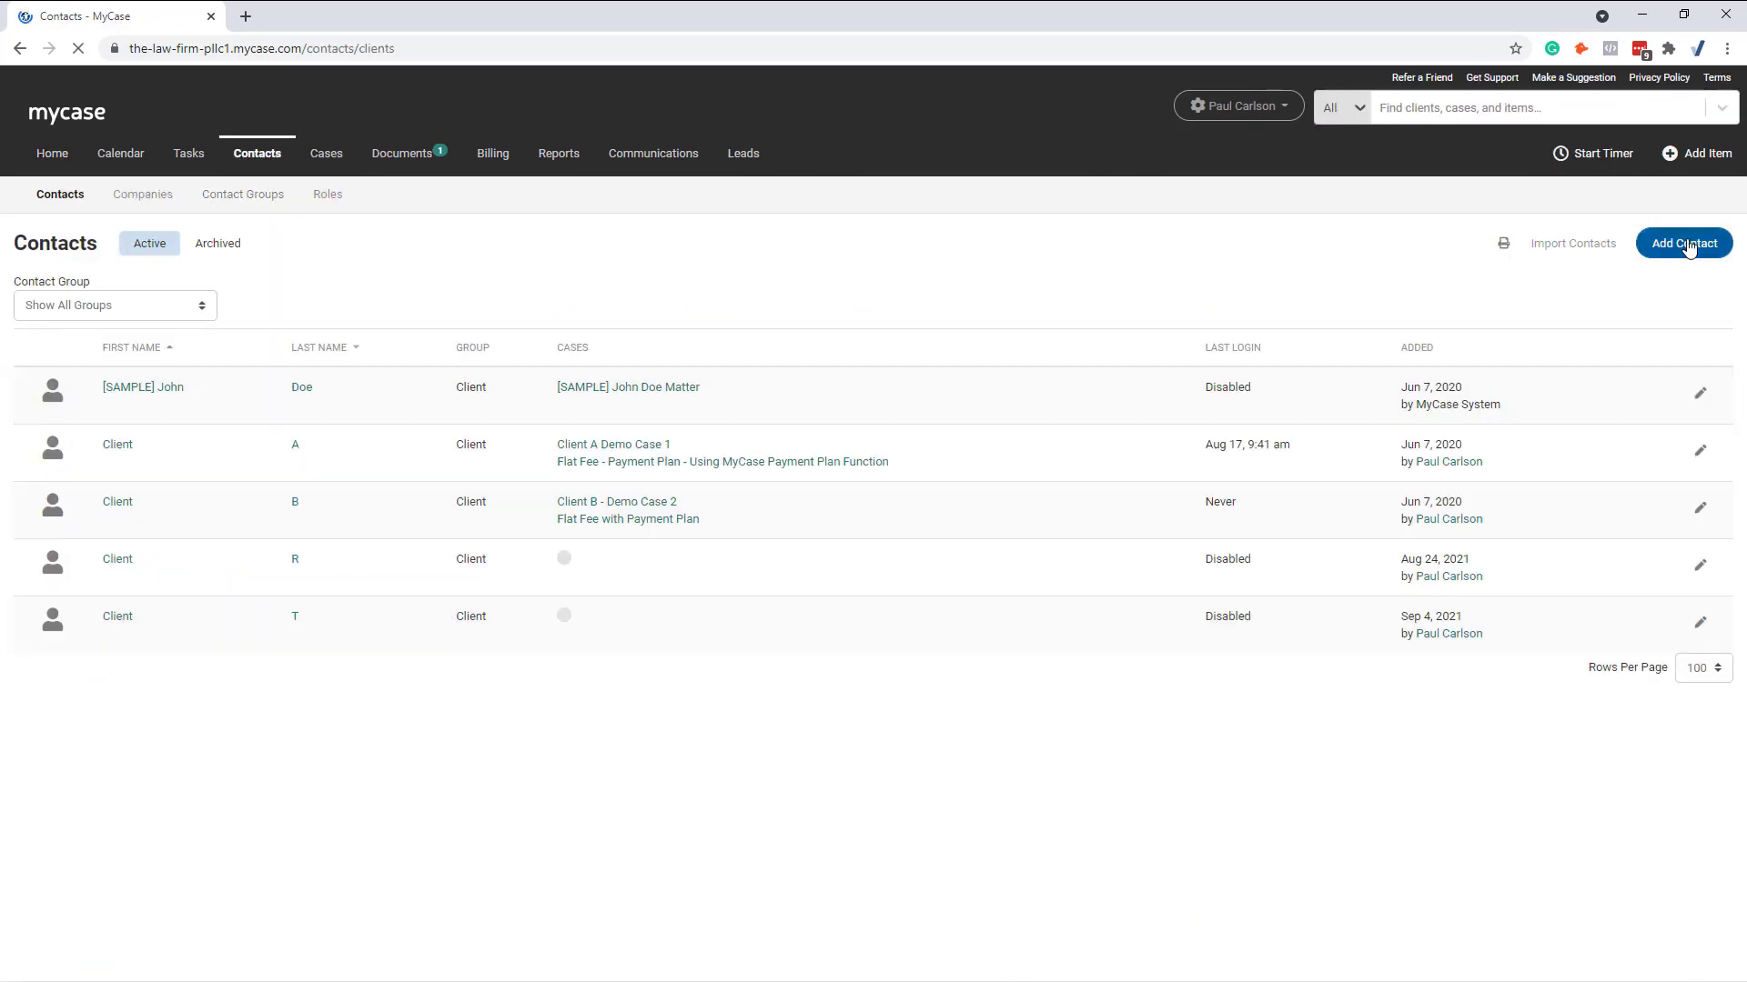
left_click(1688, 244)
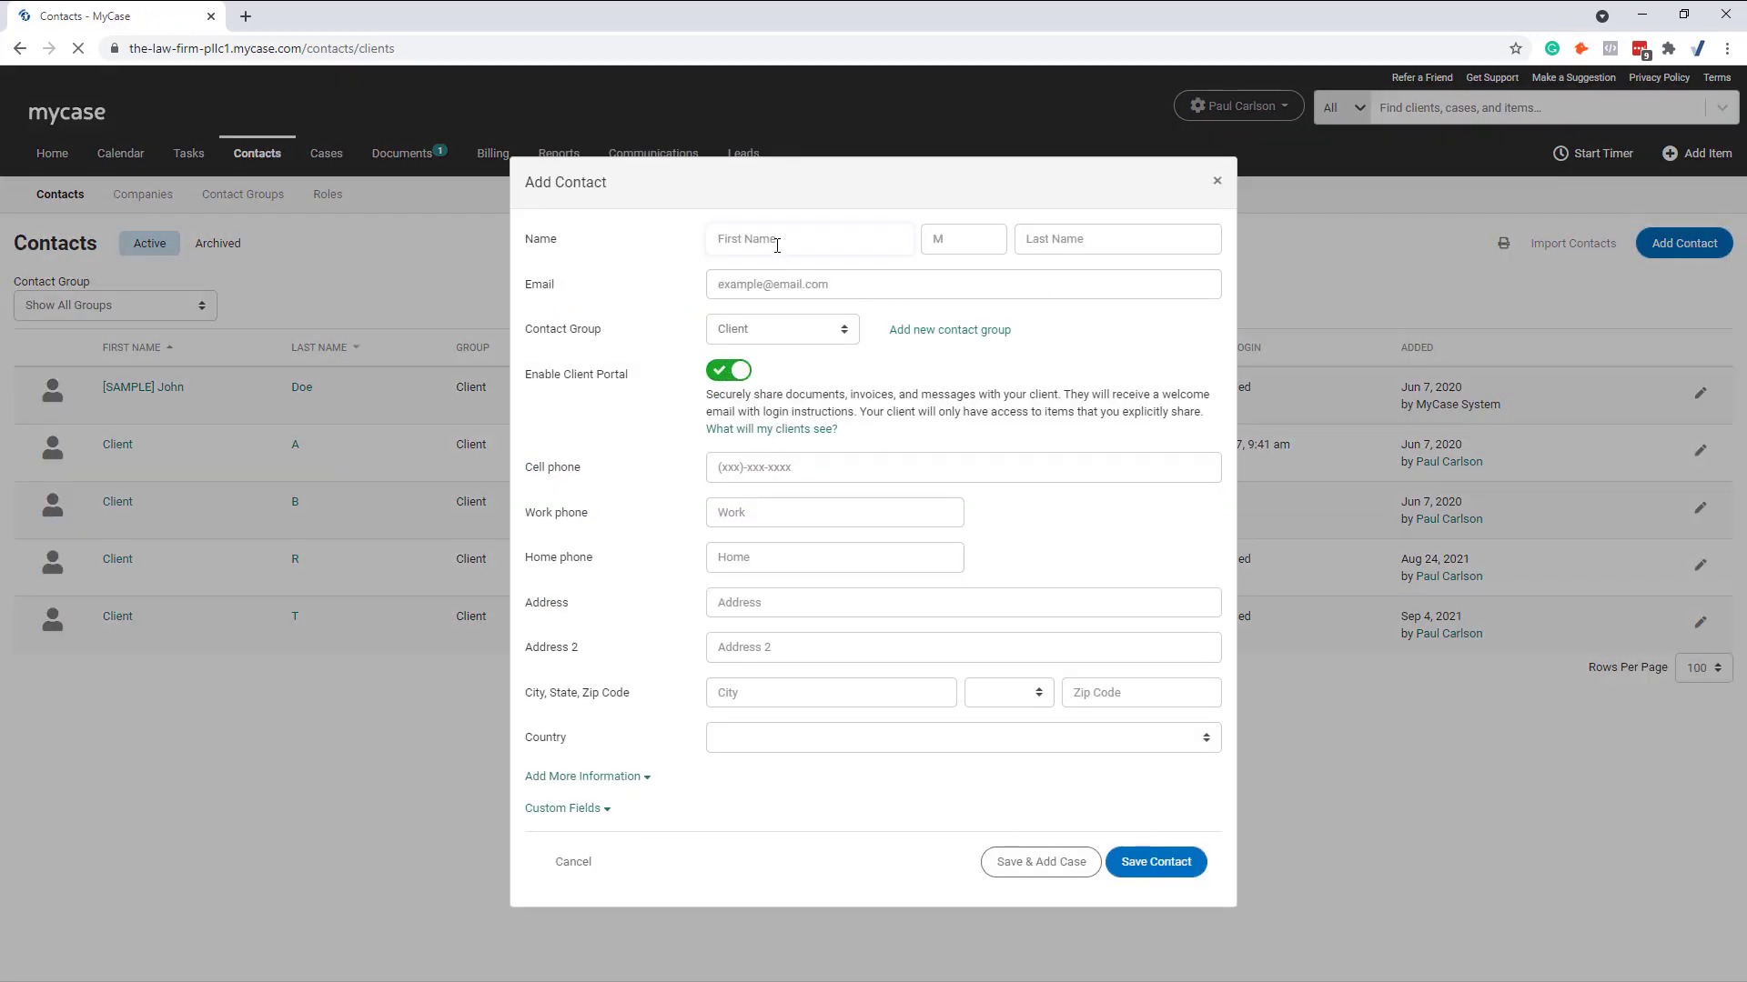
key("Tab")
key("Tab")
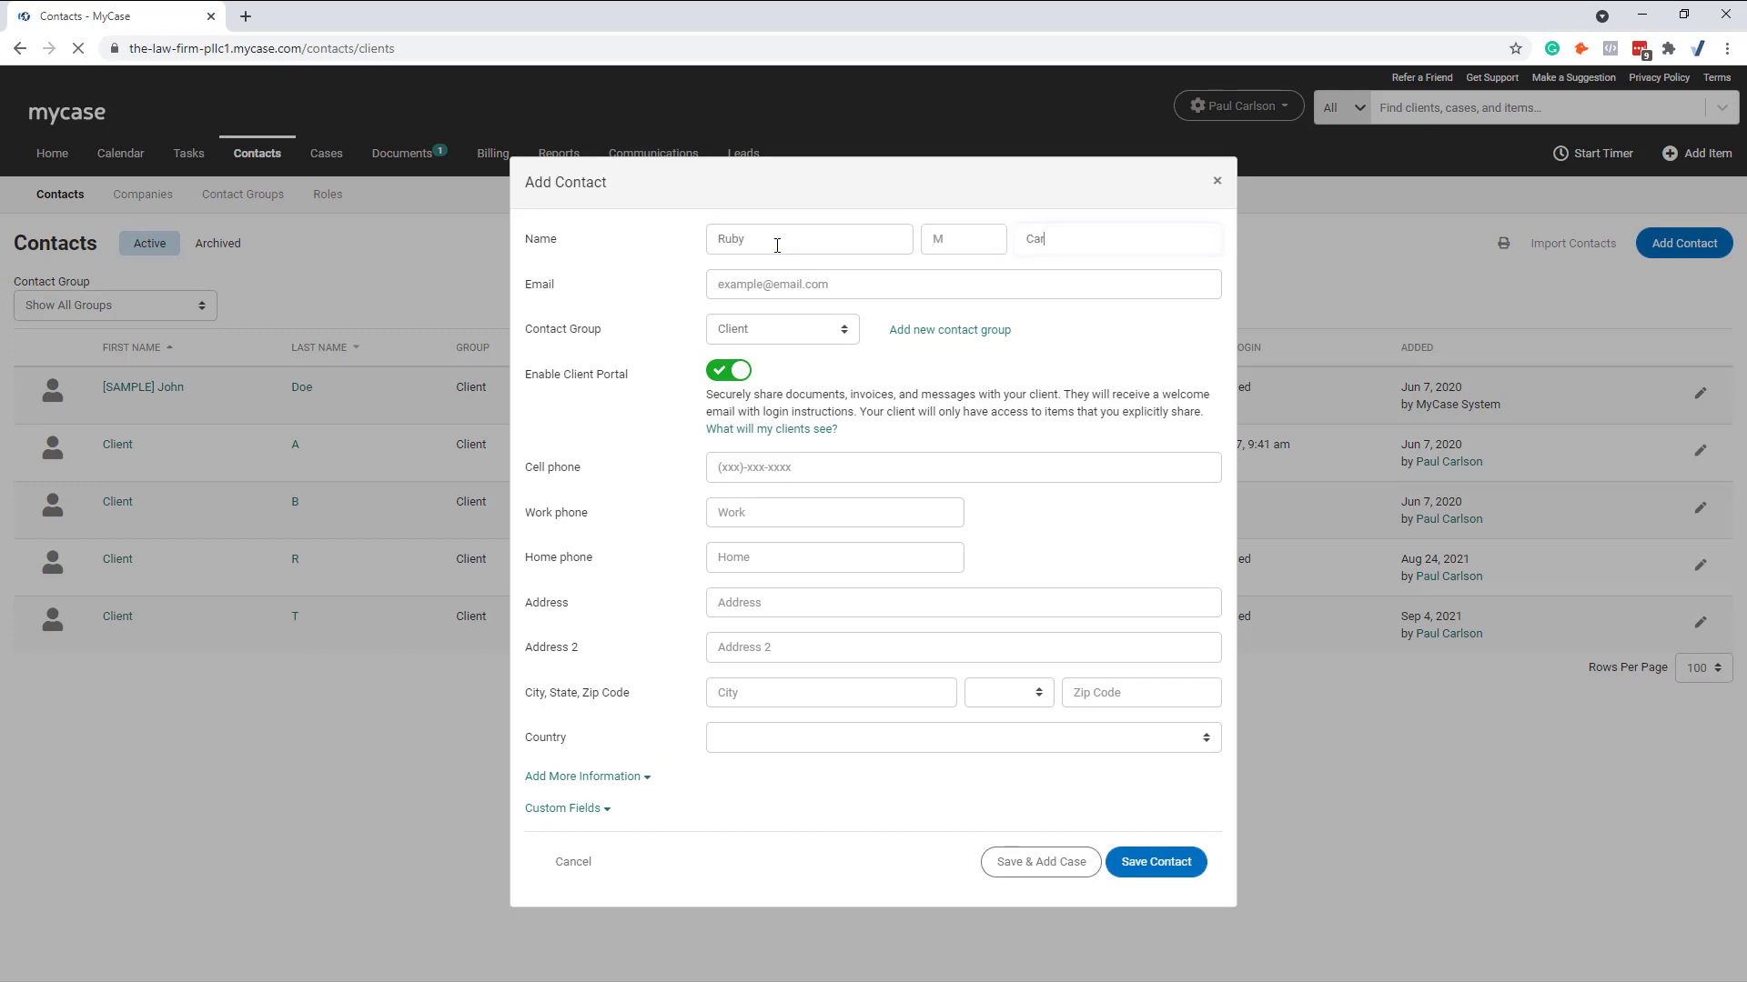
Step: Keep client portal access enabled, add the client's e-mail address and save the contact
left_click(723, 373)
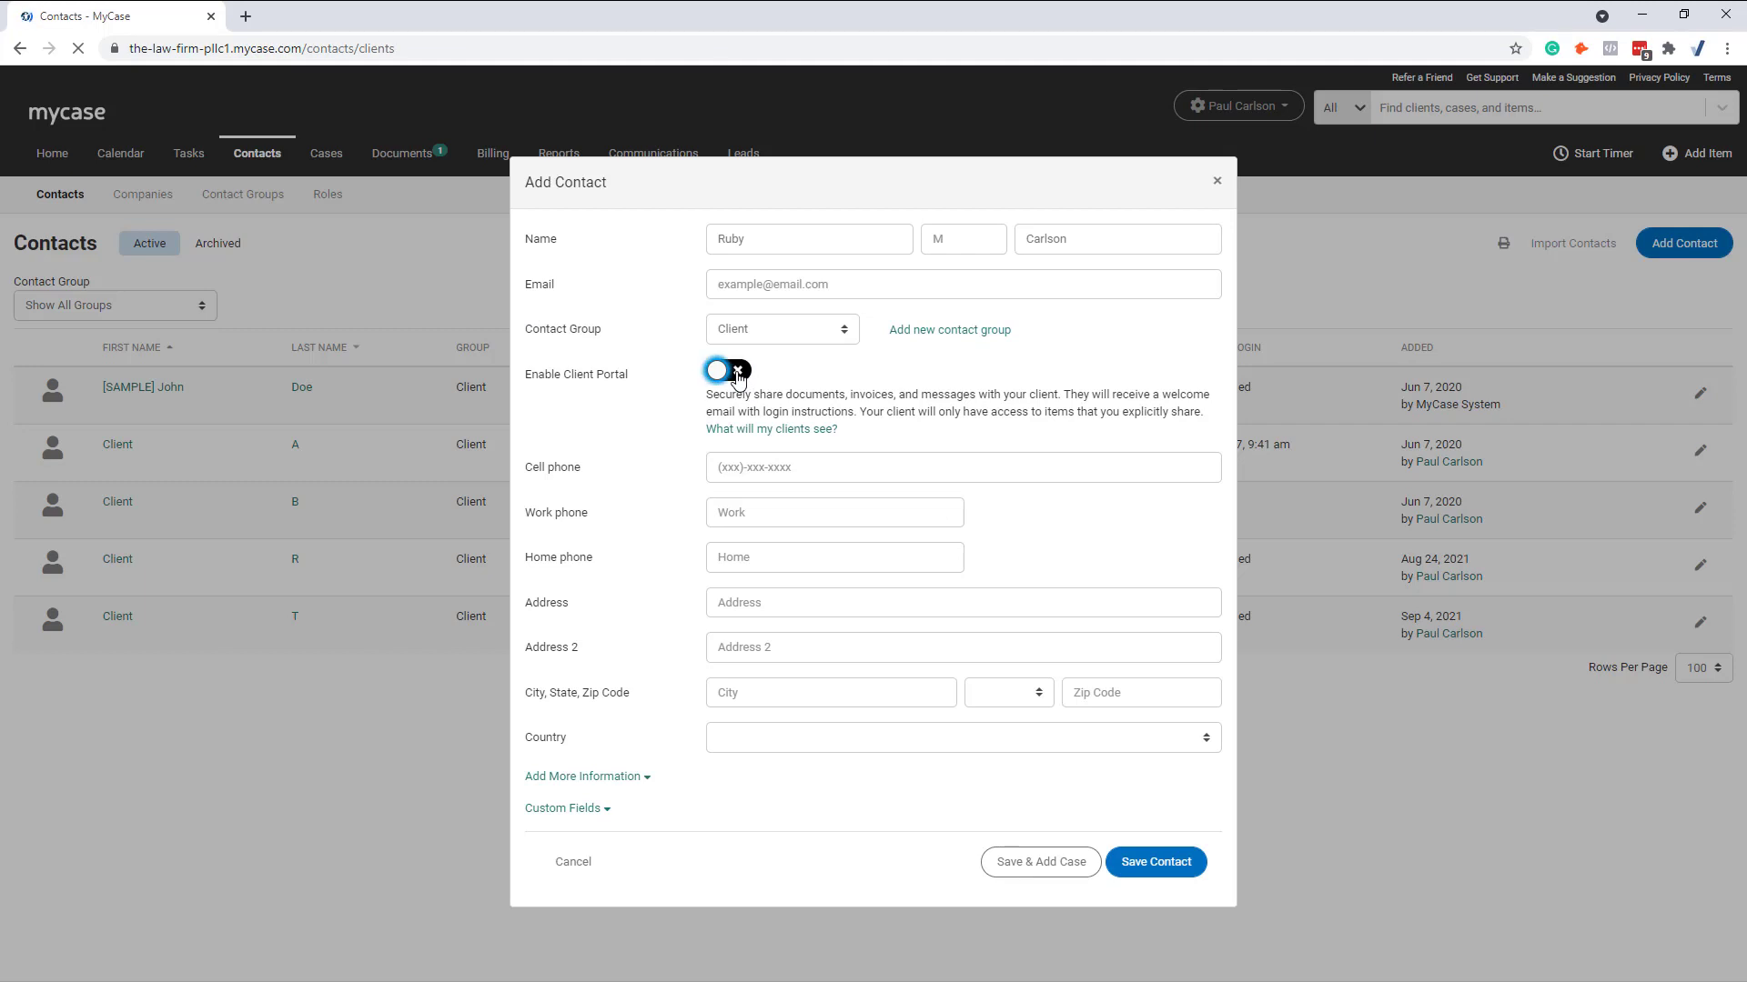
left_click(723, 370)
left_click(785, 287)
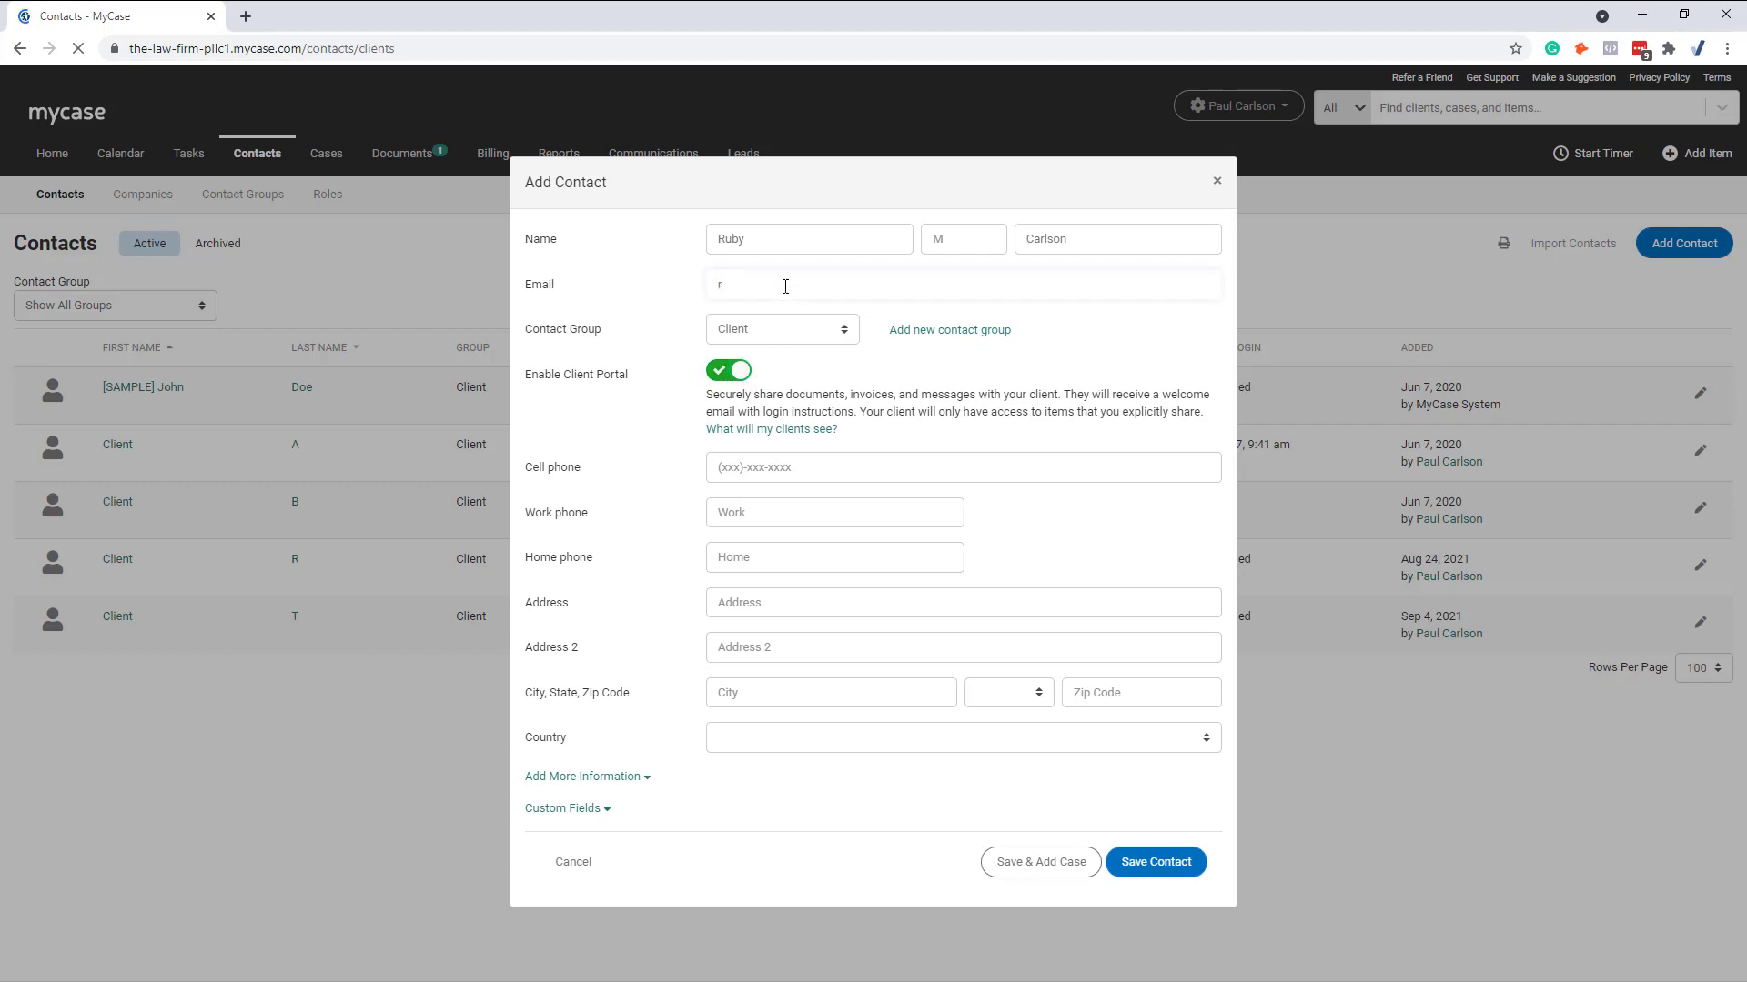
key("Tab")
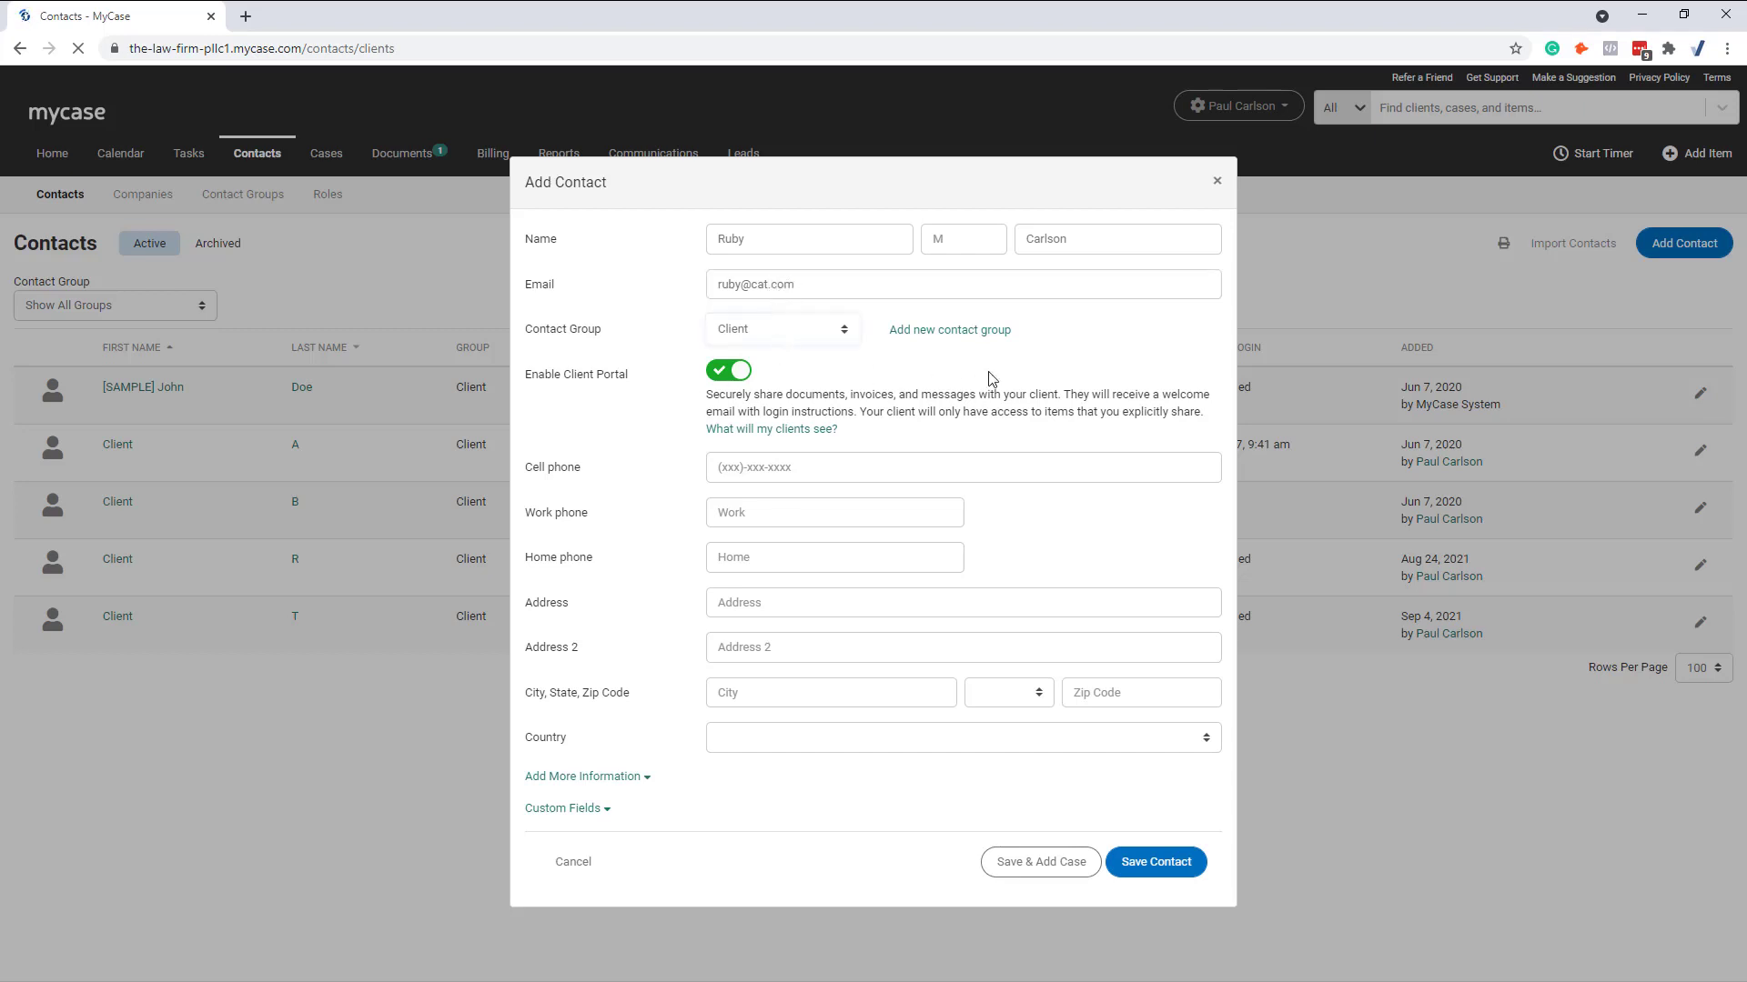
left_click(1169, 860)
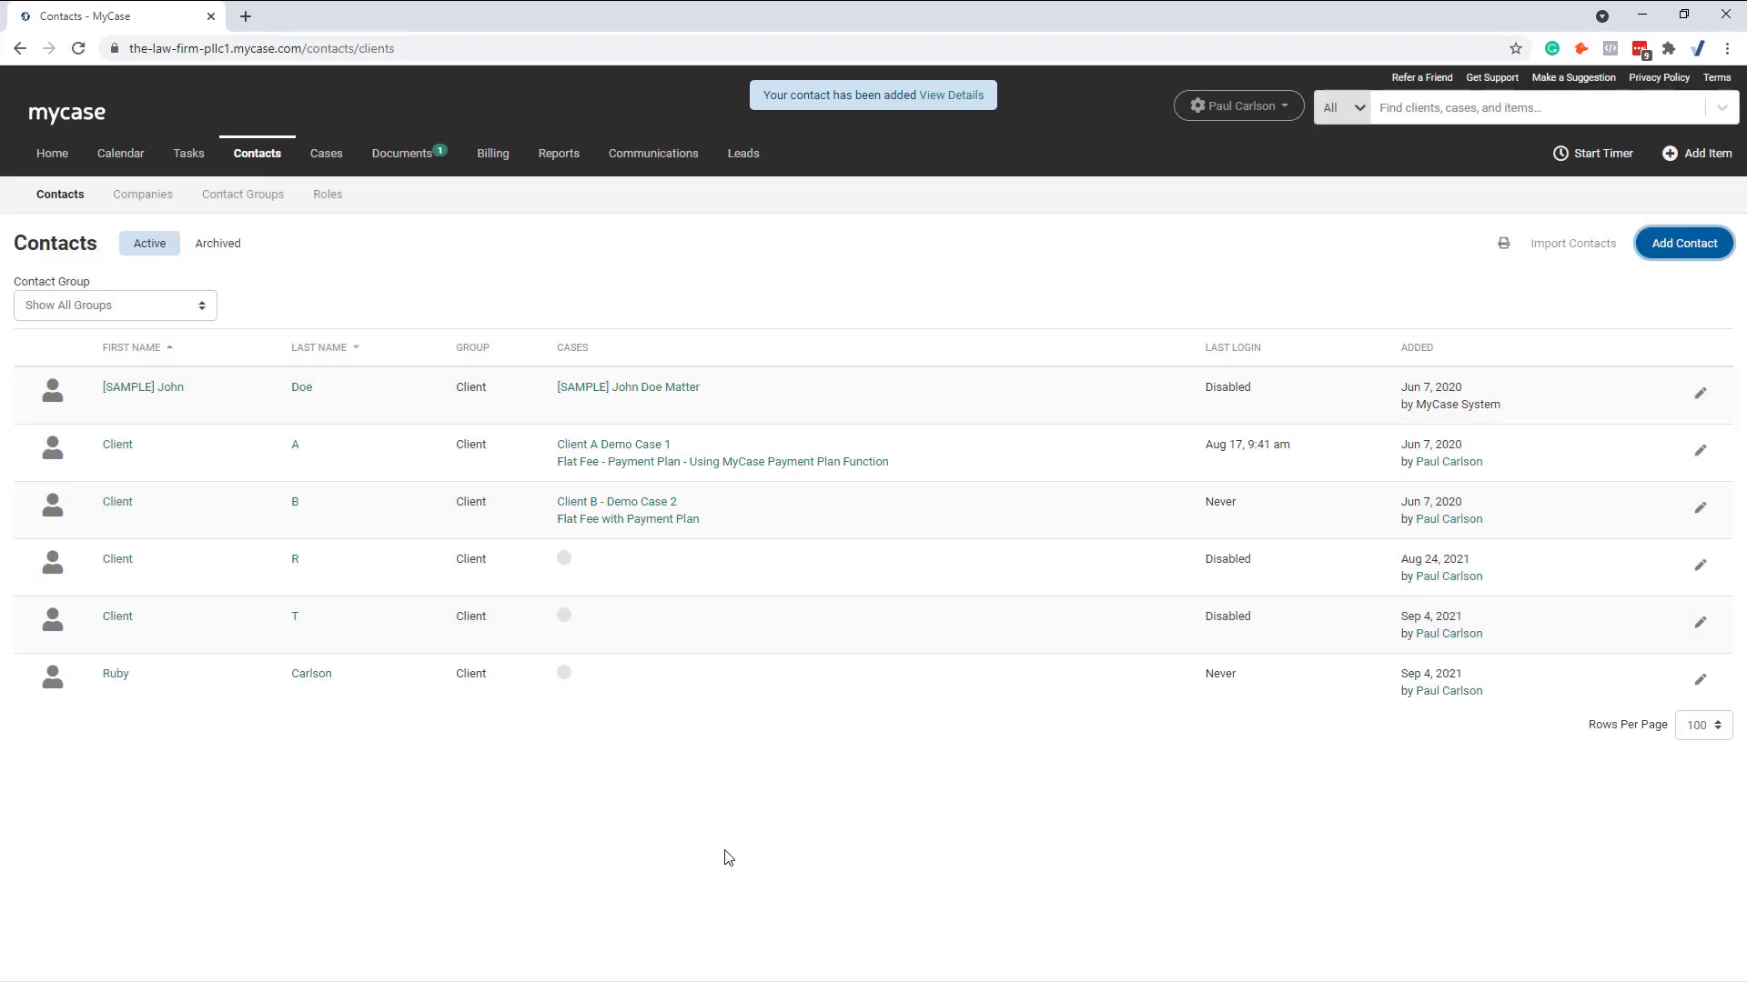
Step: Start a Deposit Into Credit from the Billing Dashboard and select the newly added client
mouse_move(494, 164)
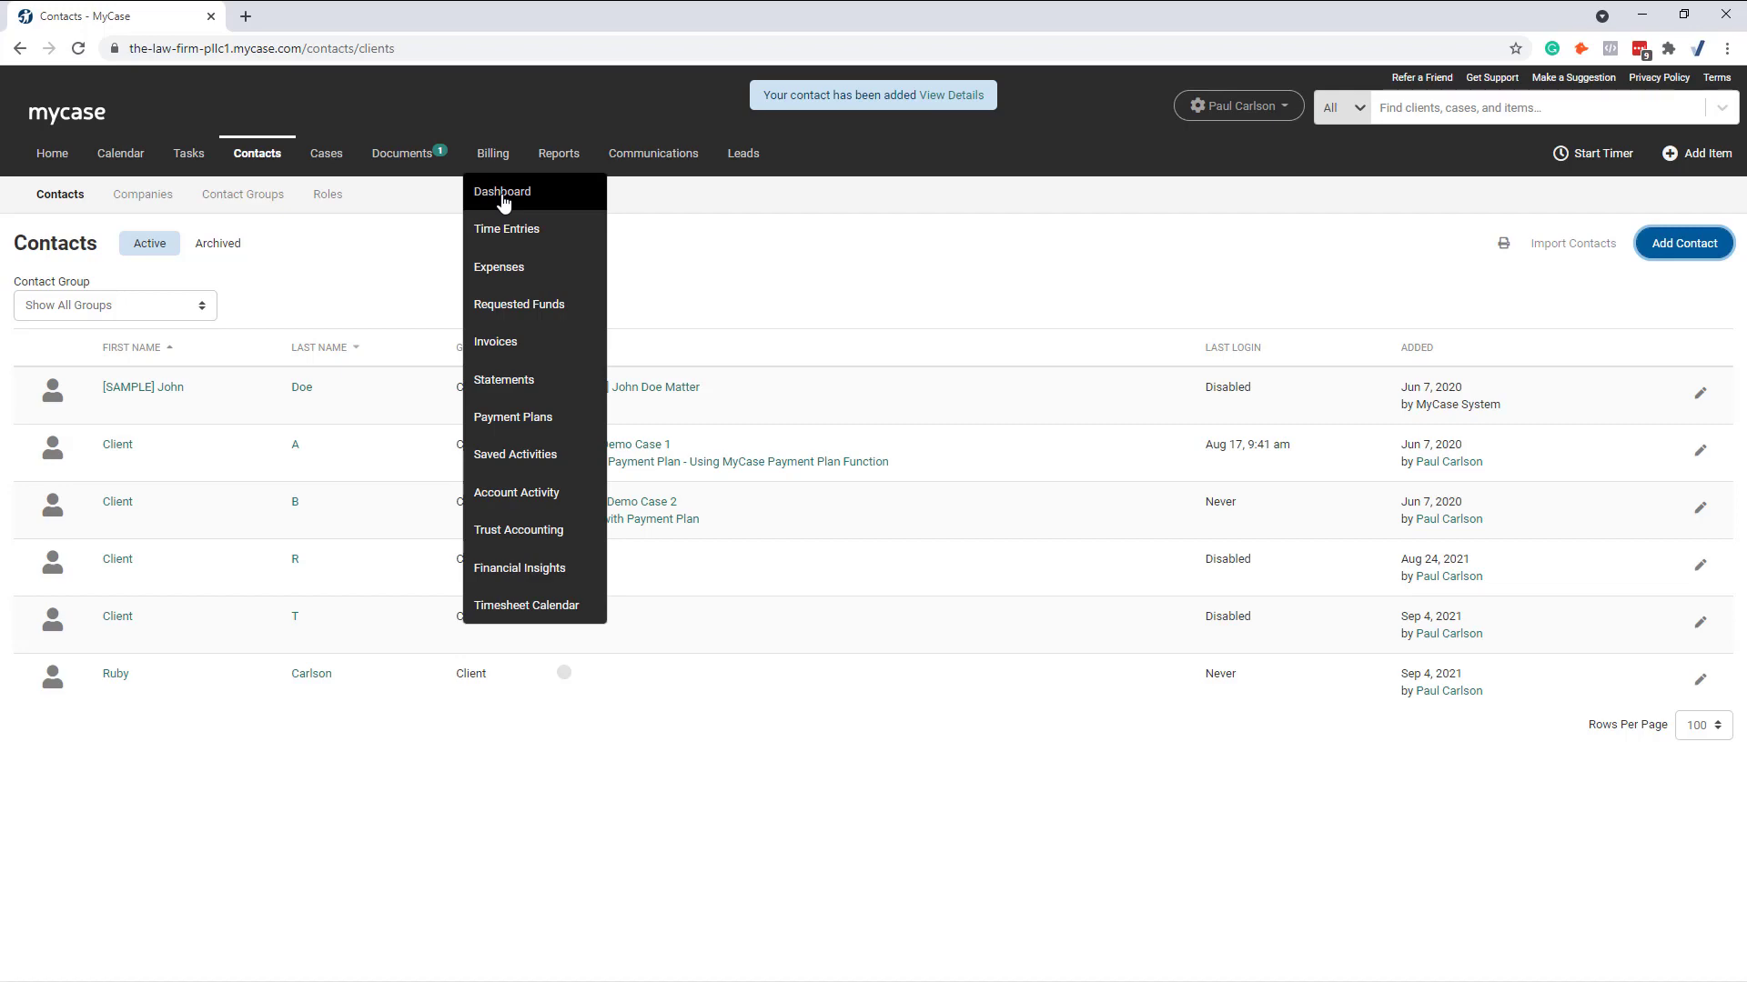
left_click(496, 156)
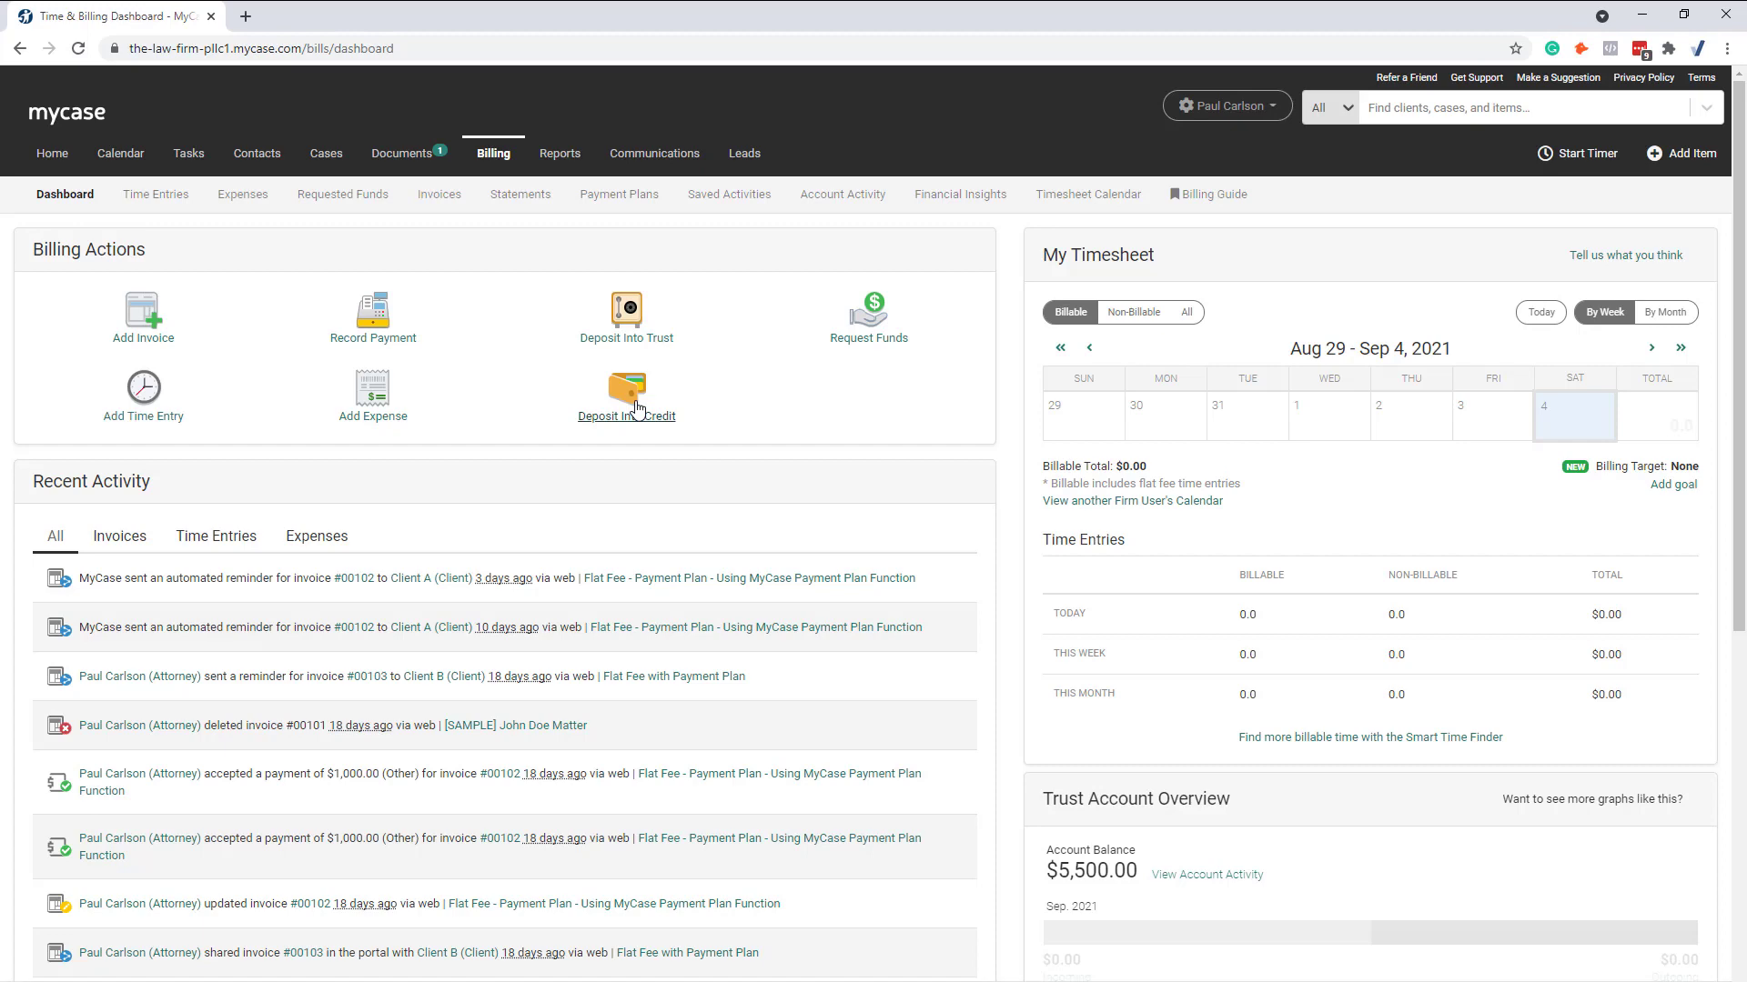
left_click(638, 409)
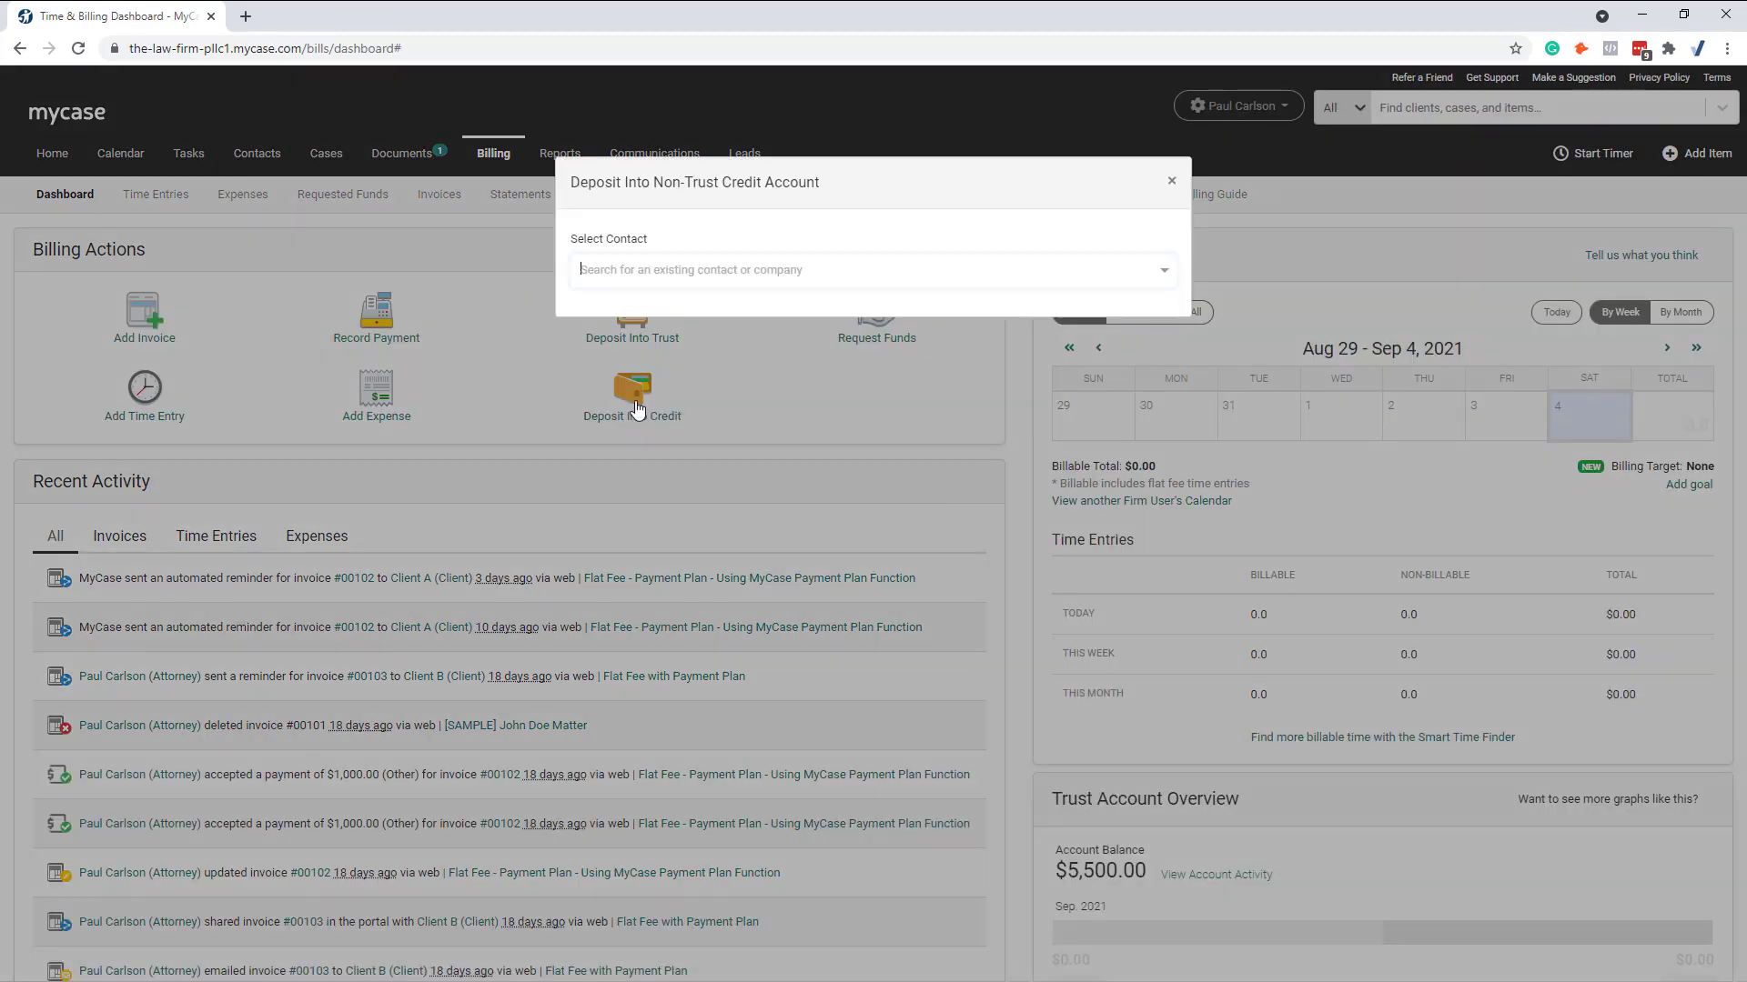
left_click(884, 269)
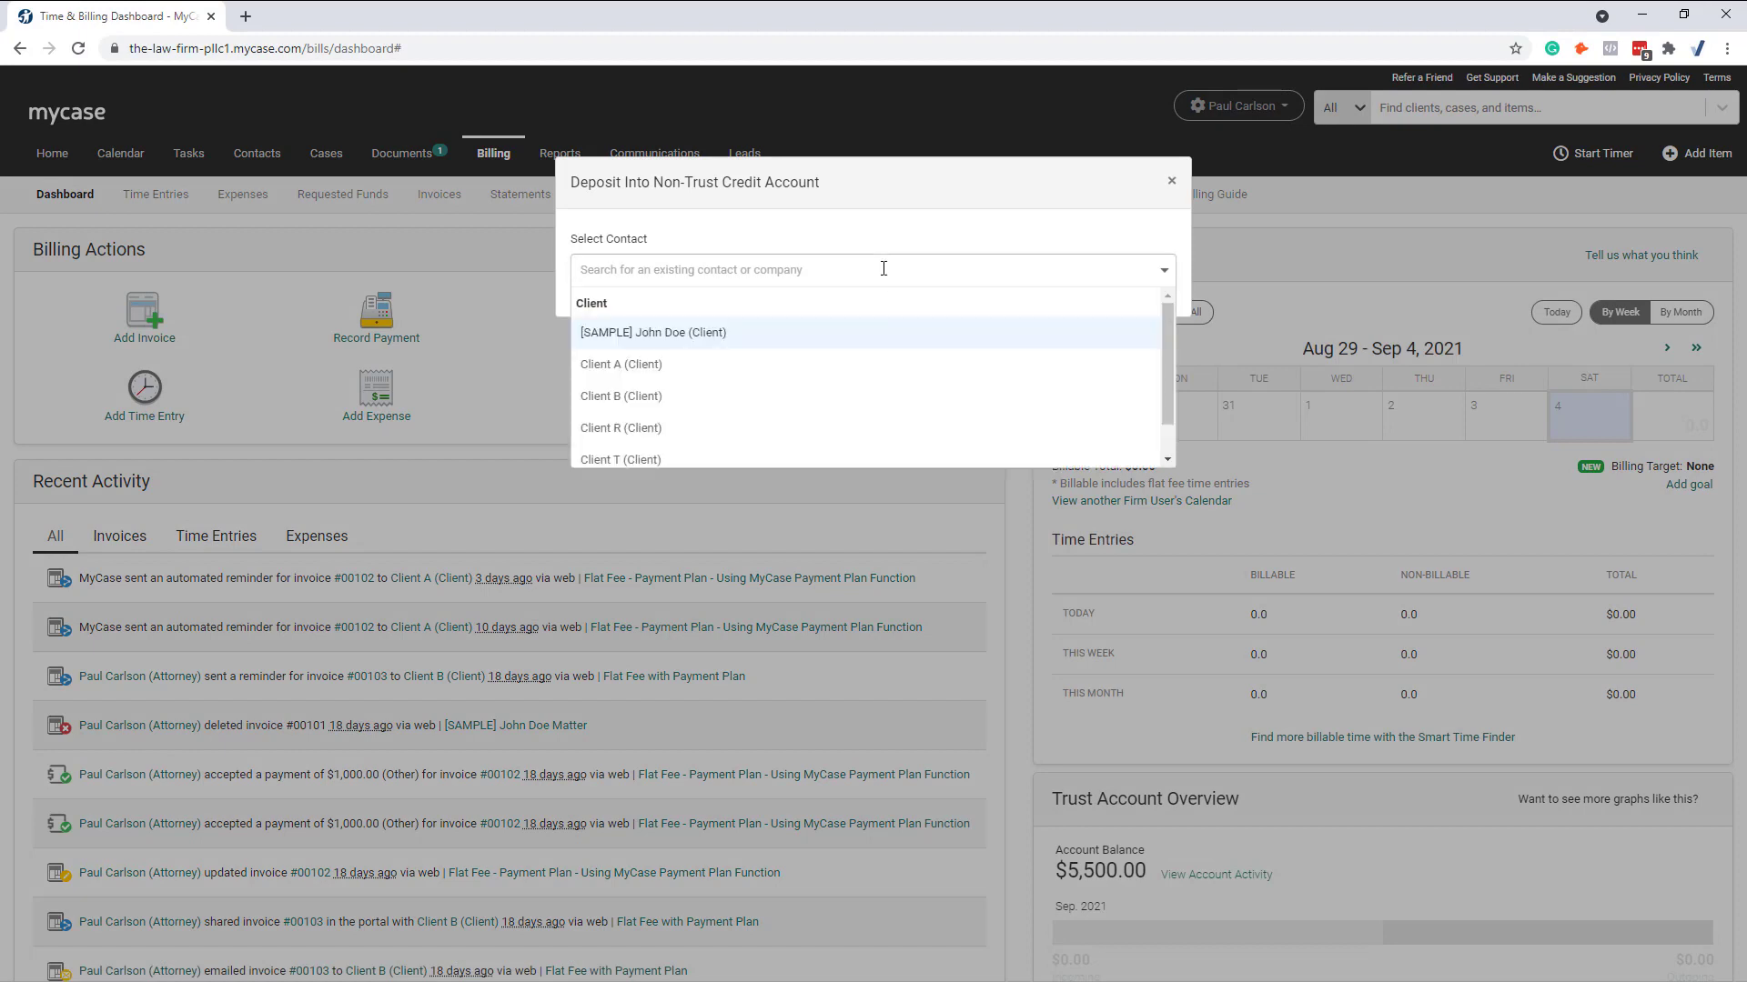
type("ru")
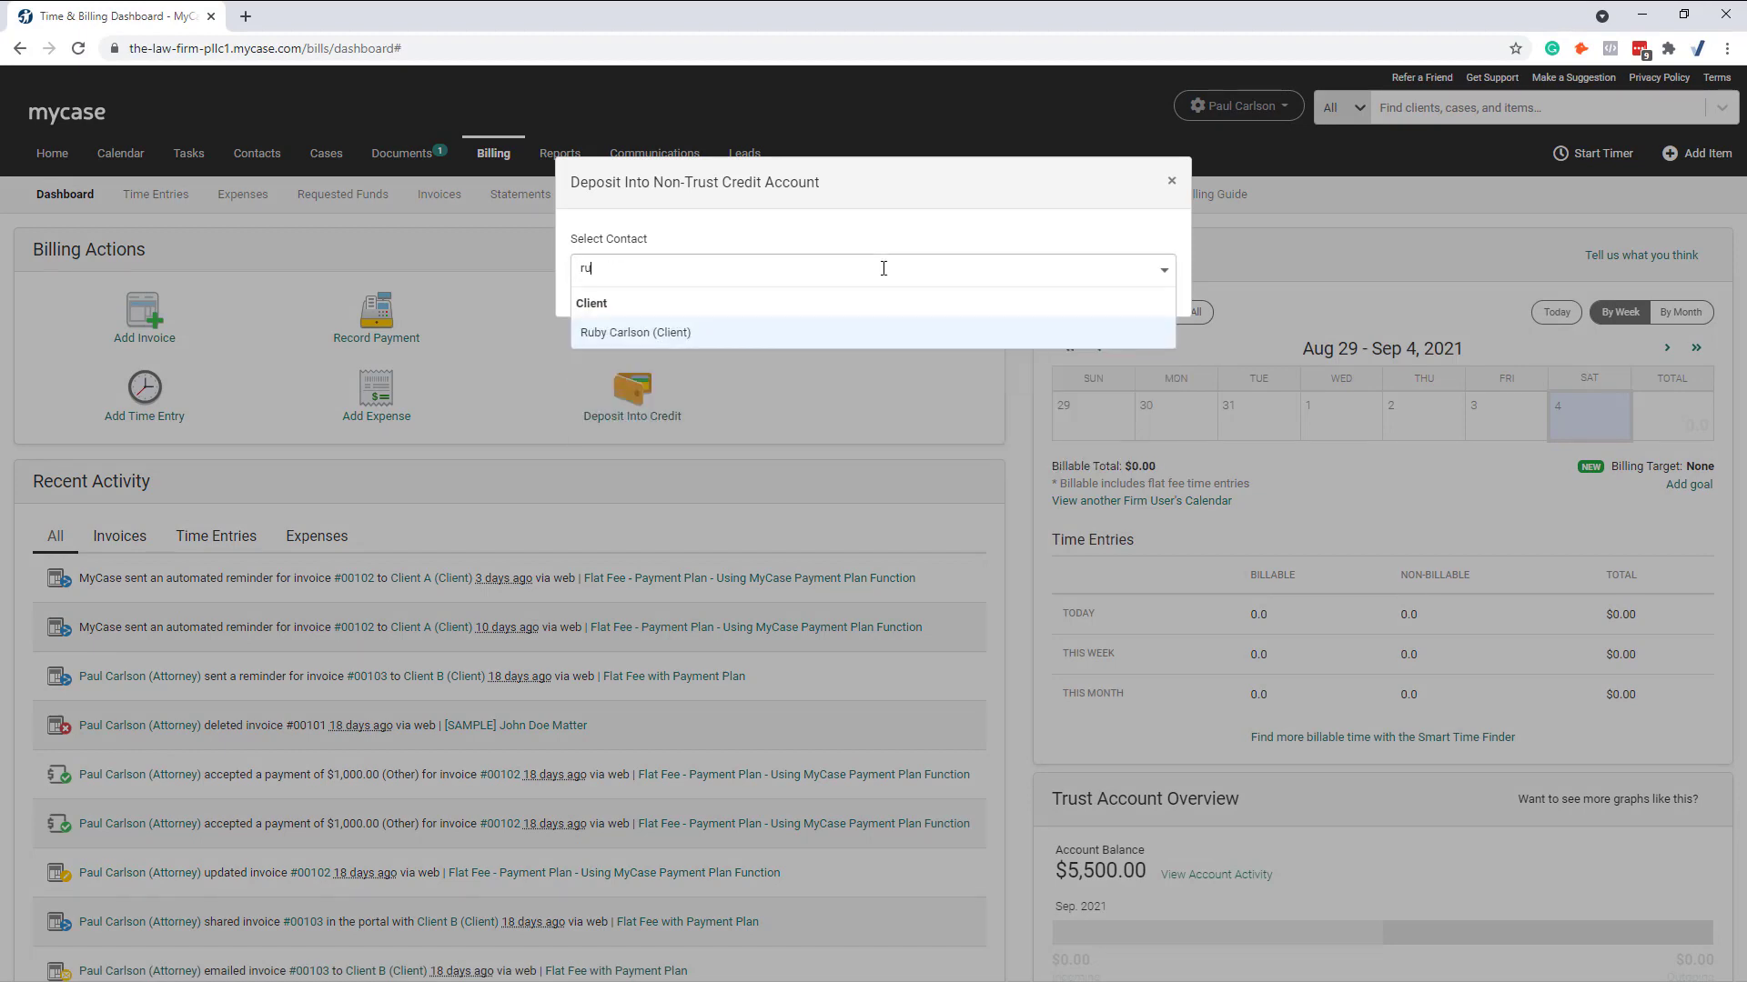
left_click(720, 332)
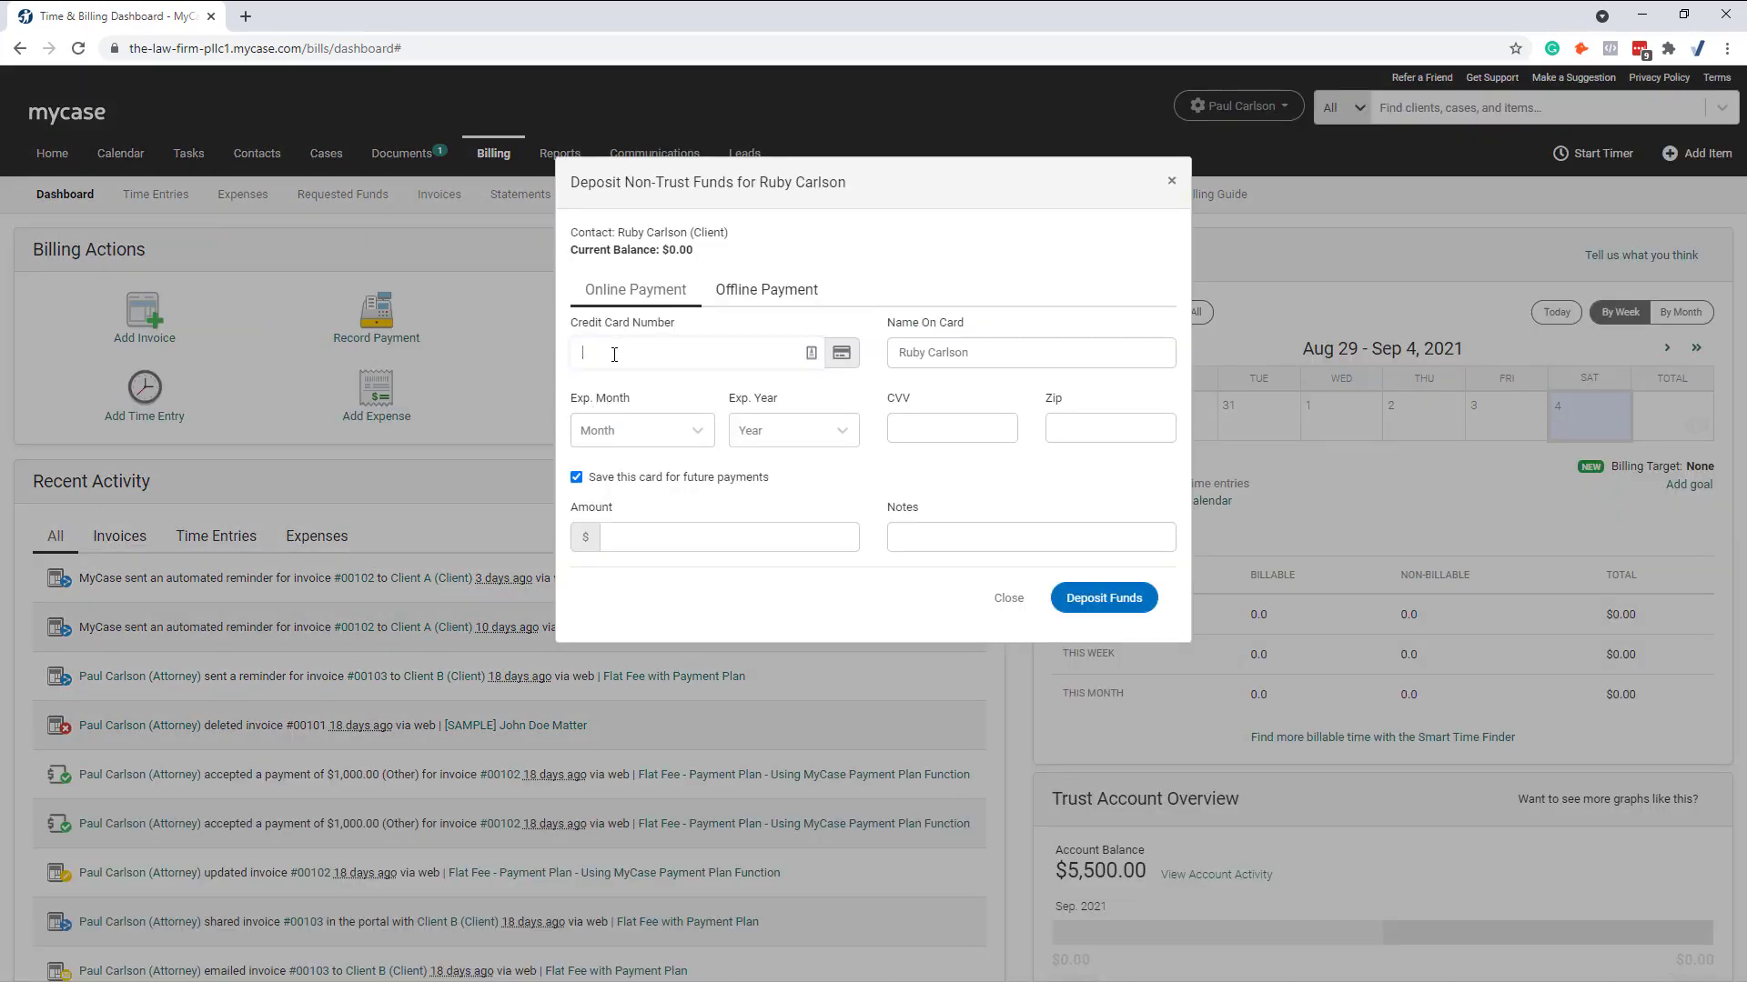
Step: Enter the card number, a November 2027 expiry date and the card's security code
left_click(694, 433)
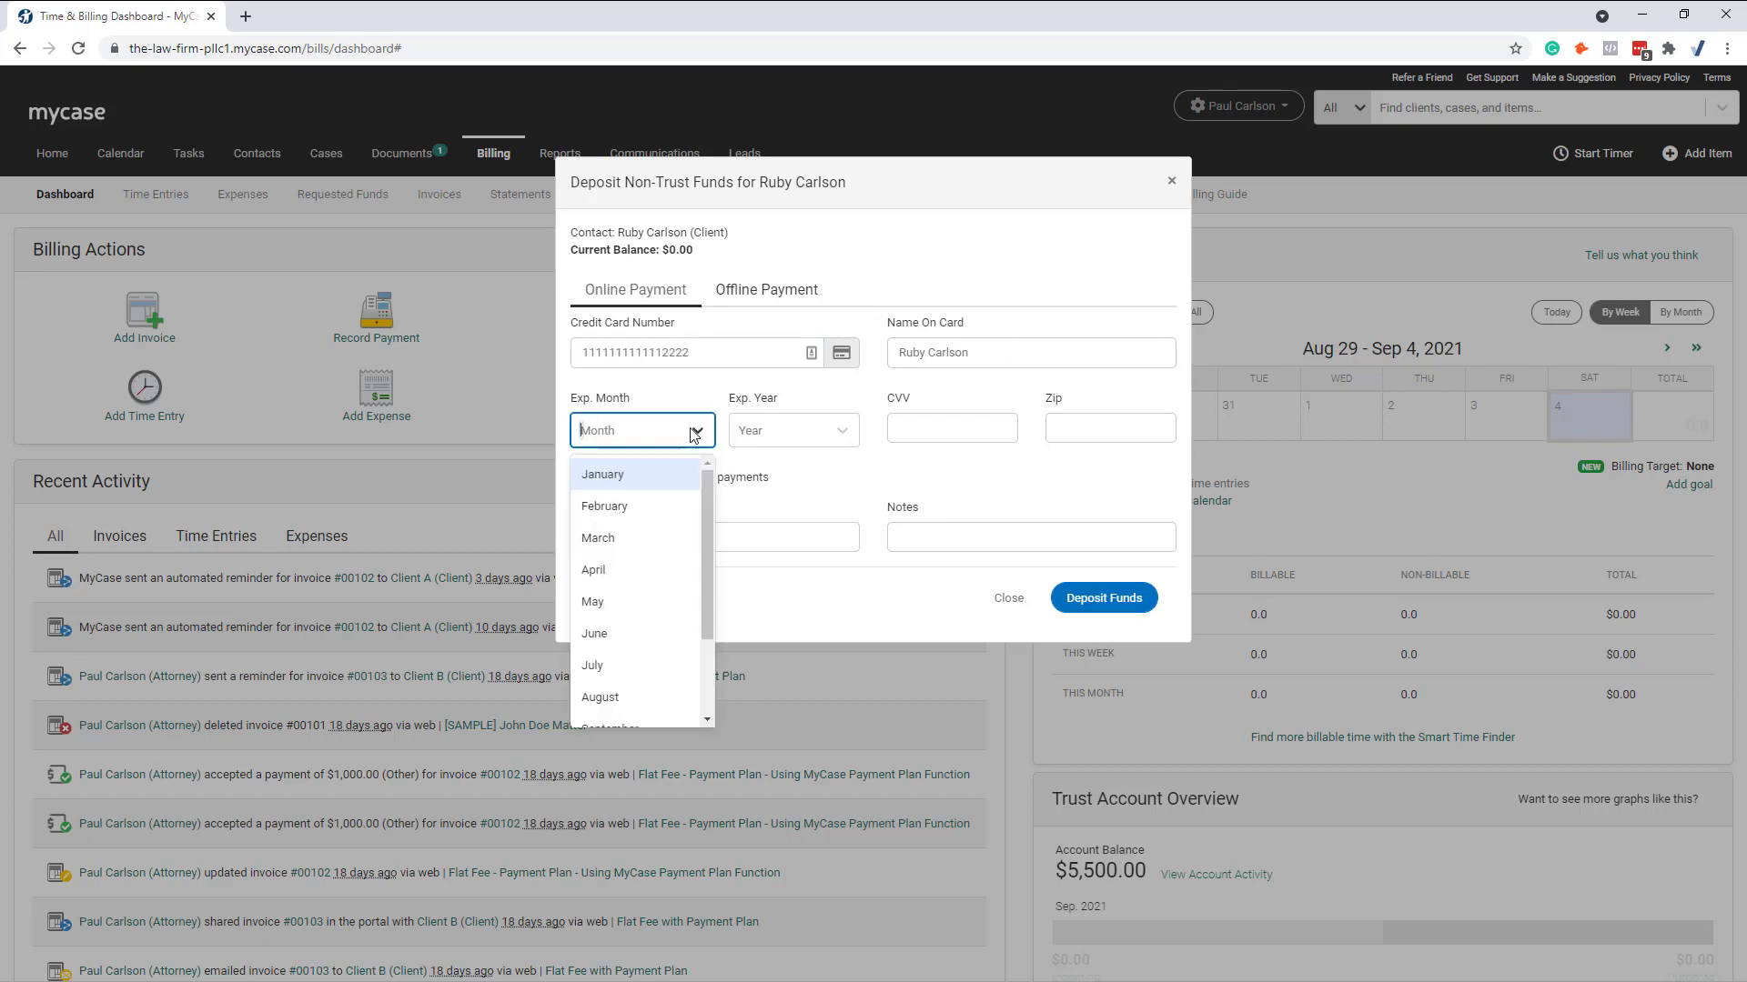
scroll(648, 655, "down", 1)
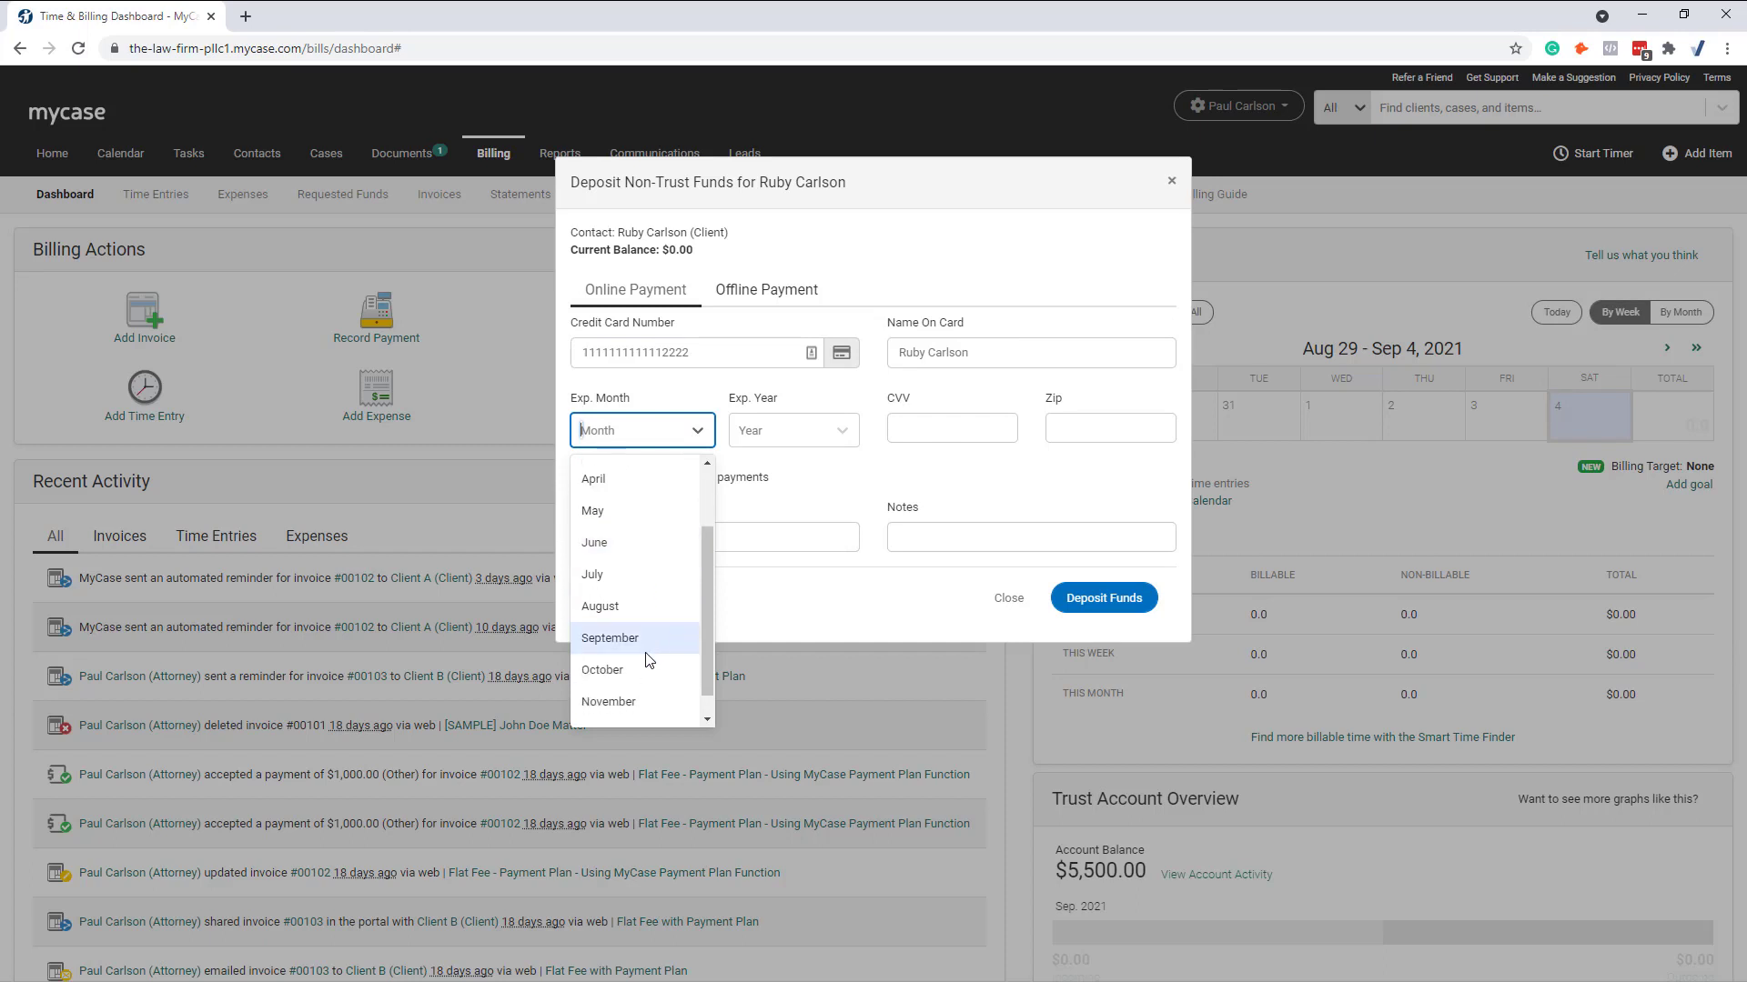
left_click(629, 699)
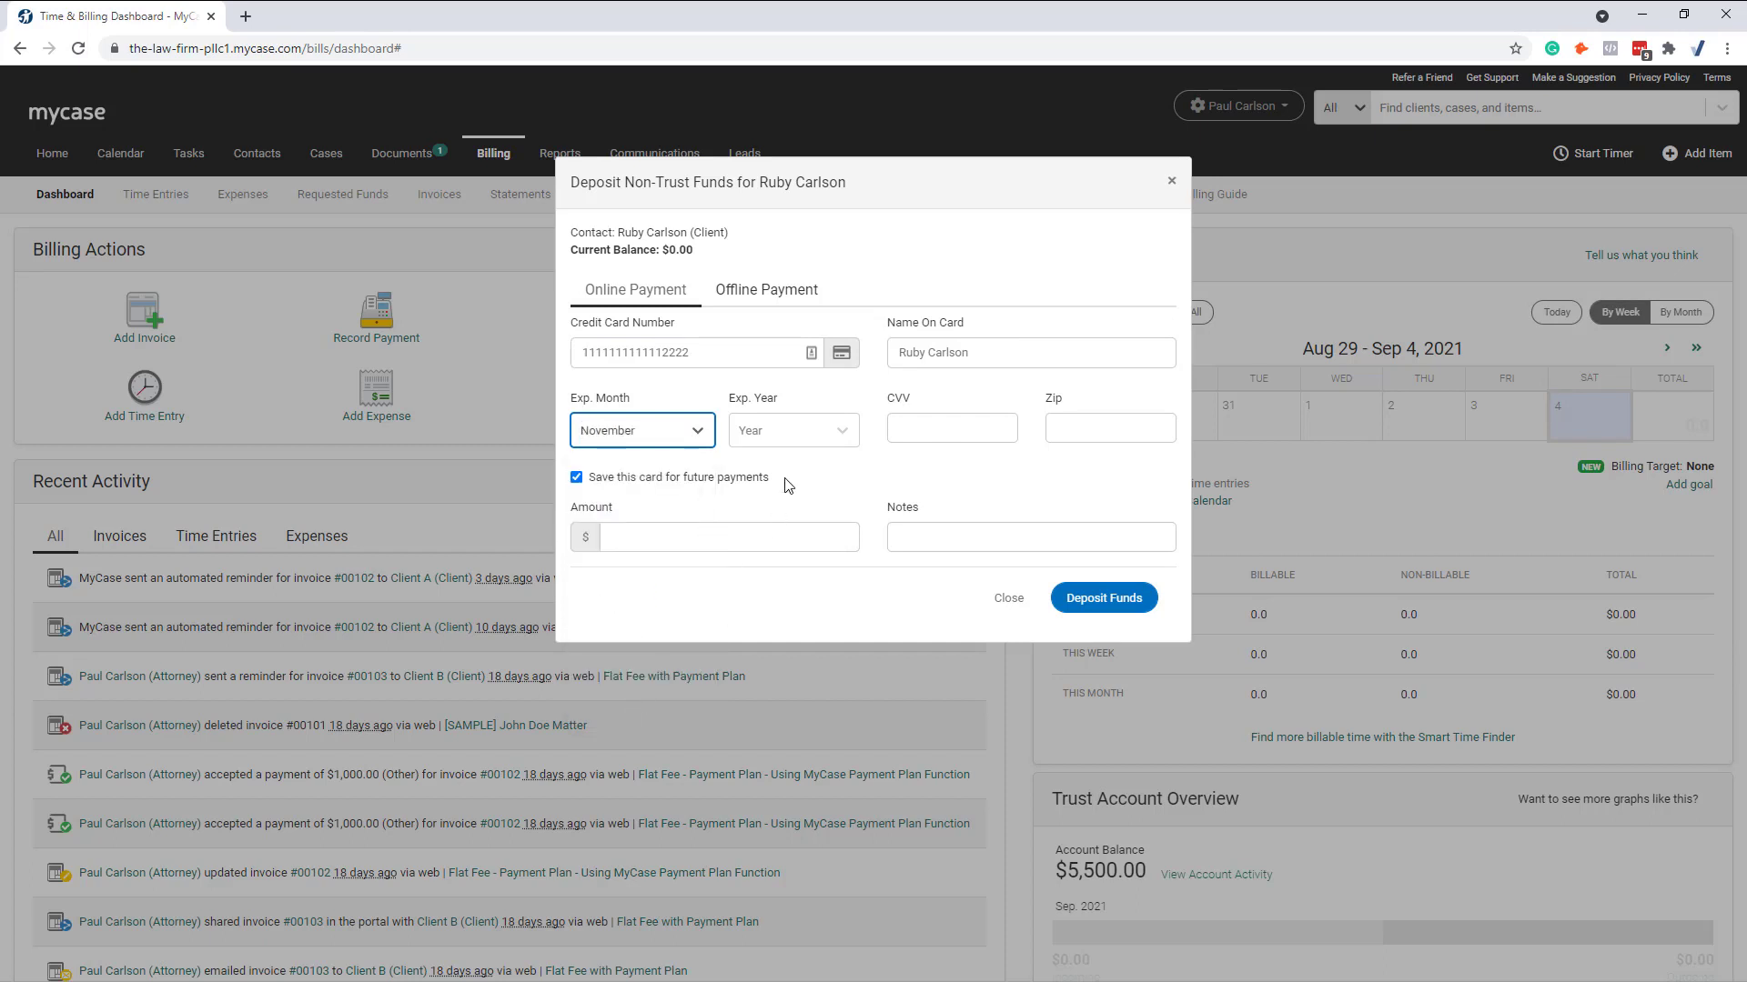
left_click(804, 433)
left_click(784, 669)
left_click(954, 441)
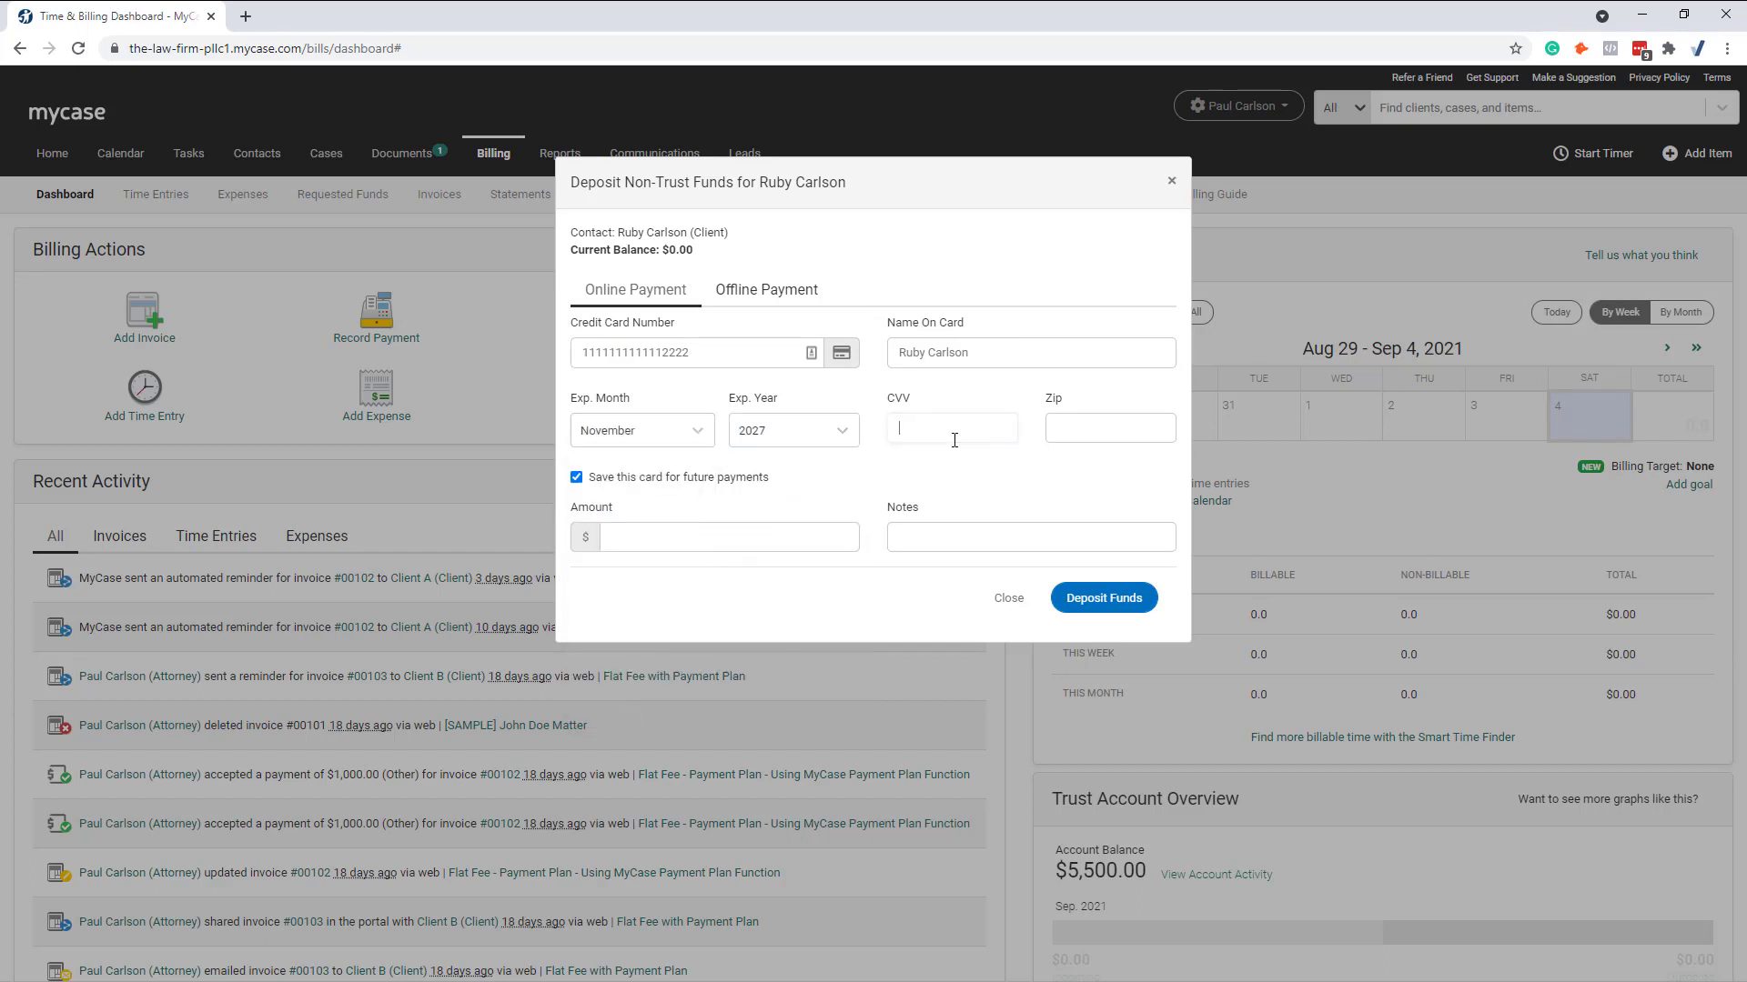
Step: Enter the billing zip code, a 1.02 amount and the note 'fist paymetnnt, total fee $4'
left_click(1093, 426)
type("58701")
left_click(706, 532)
type("1.02")
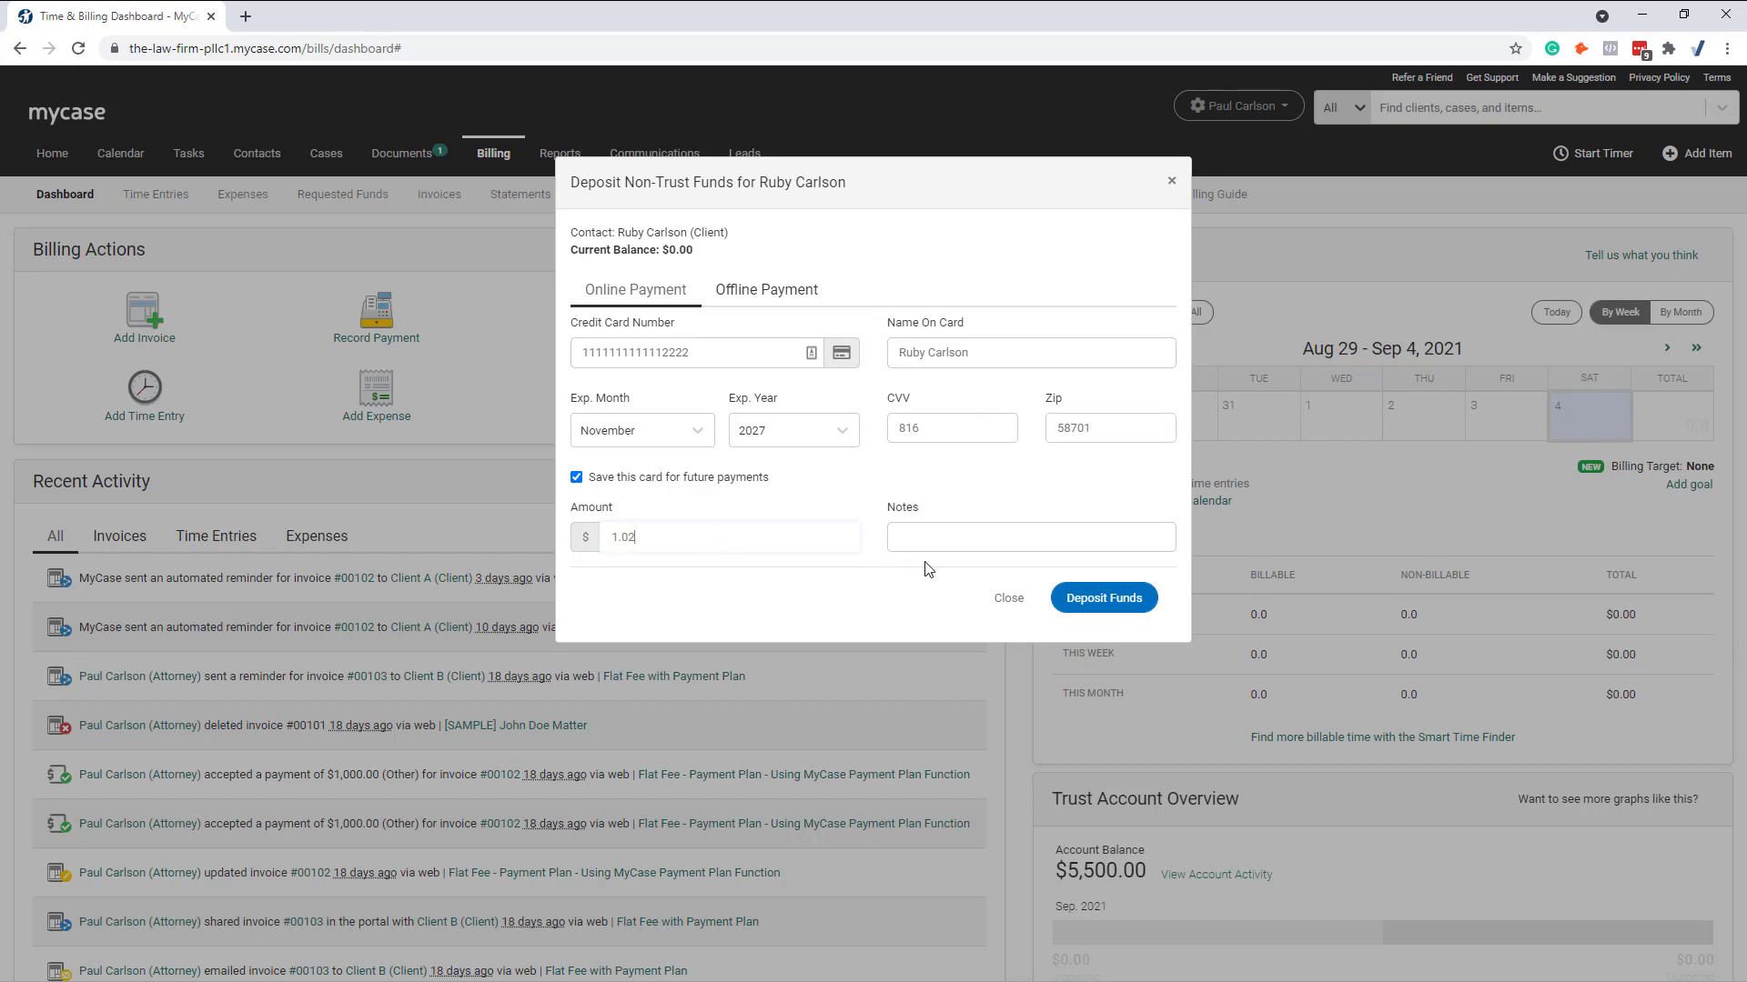
left_click(1007, 546)
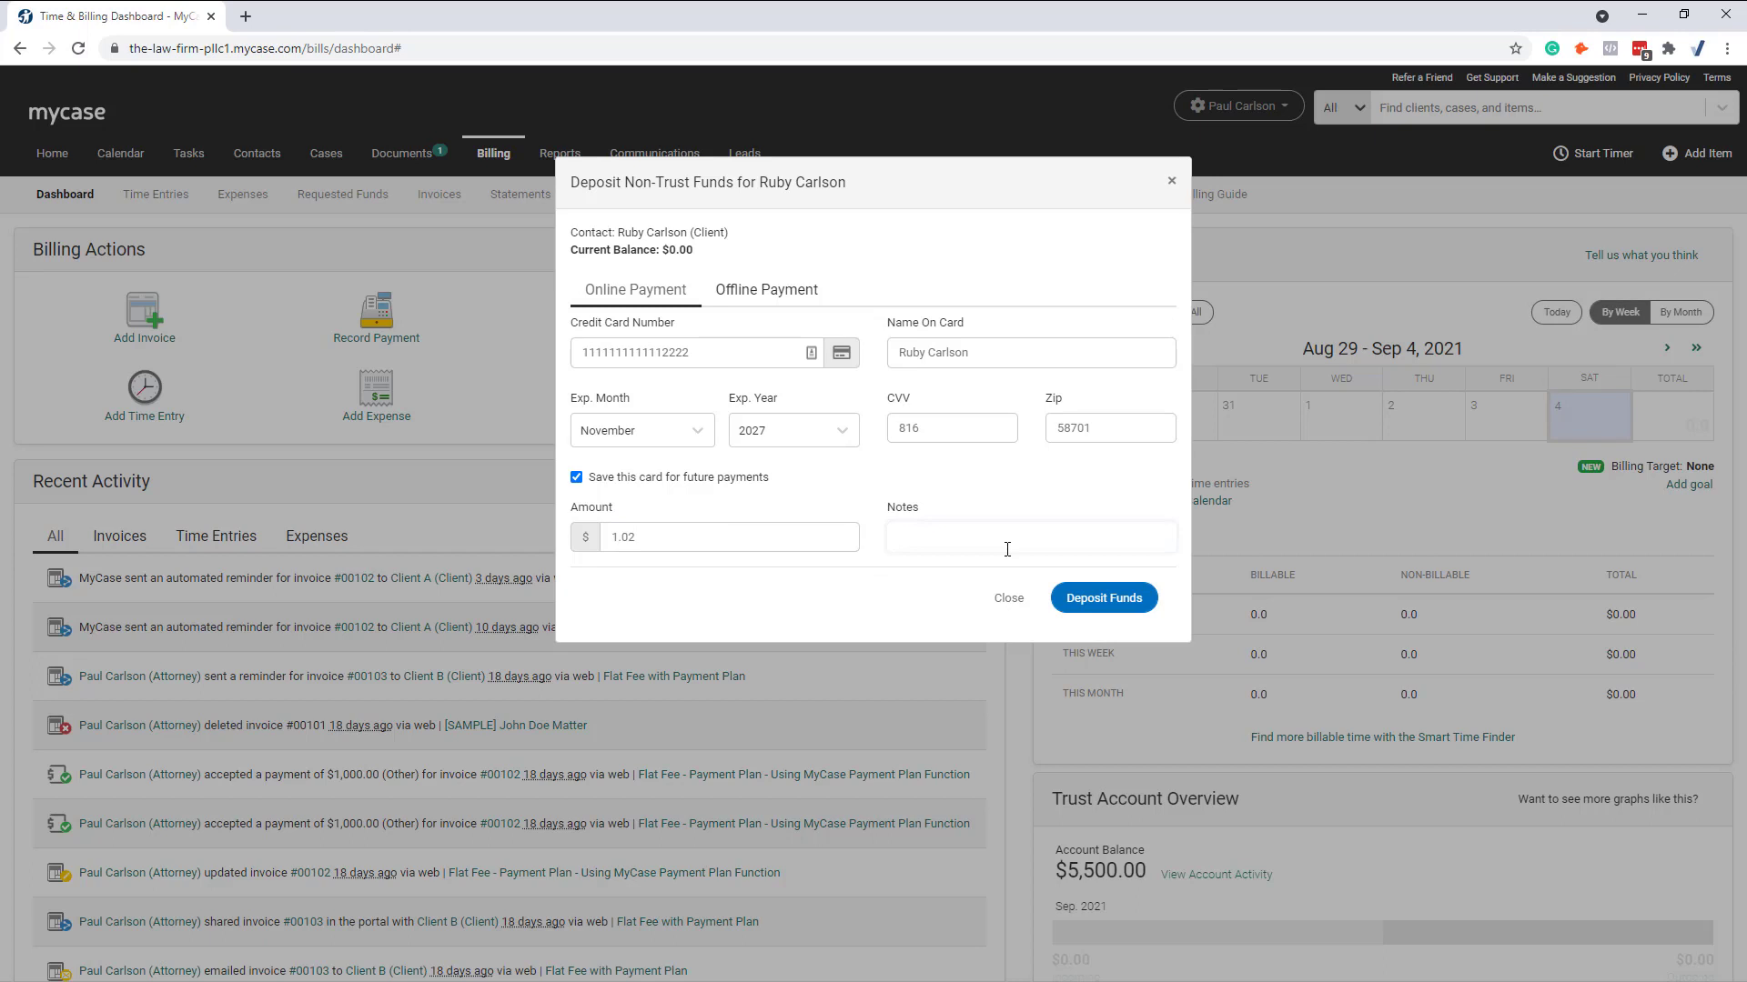
type("fist paymetn")
type("nt")
type(", total fee")
type(" $4")
Step: Submit and confirm the $1.02 card deposit, then close the success message
left_click(1119, 595)
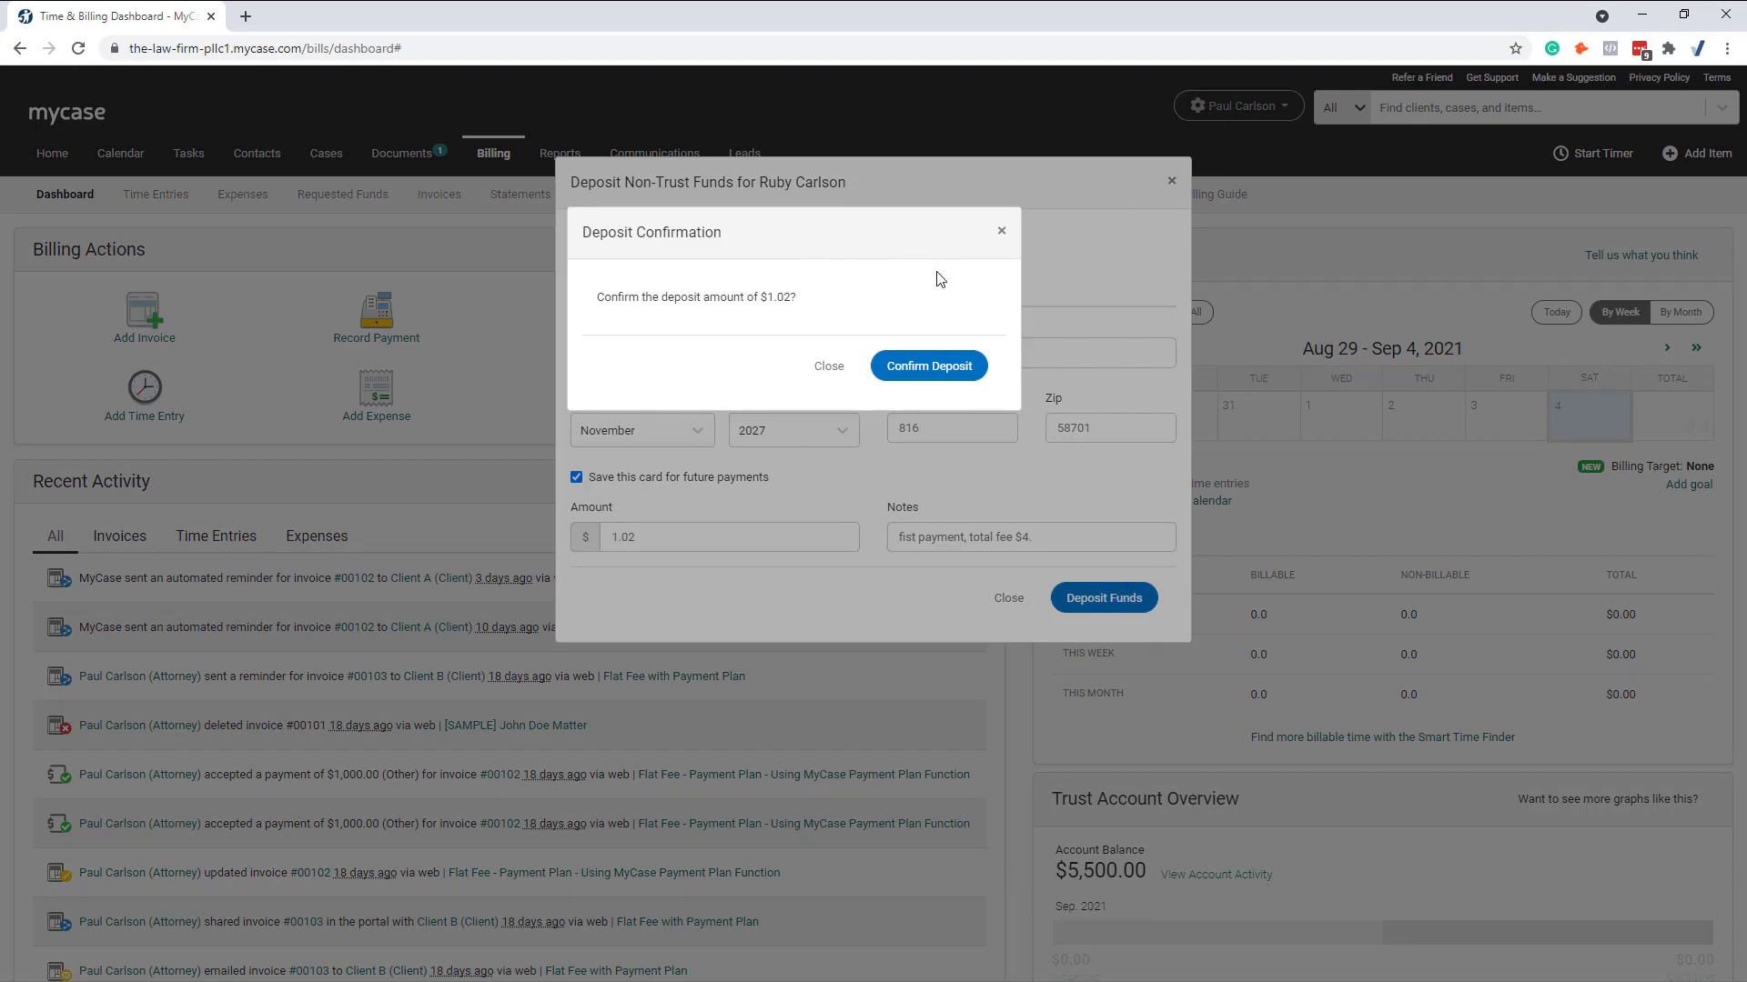
left_click(930, 362)
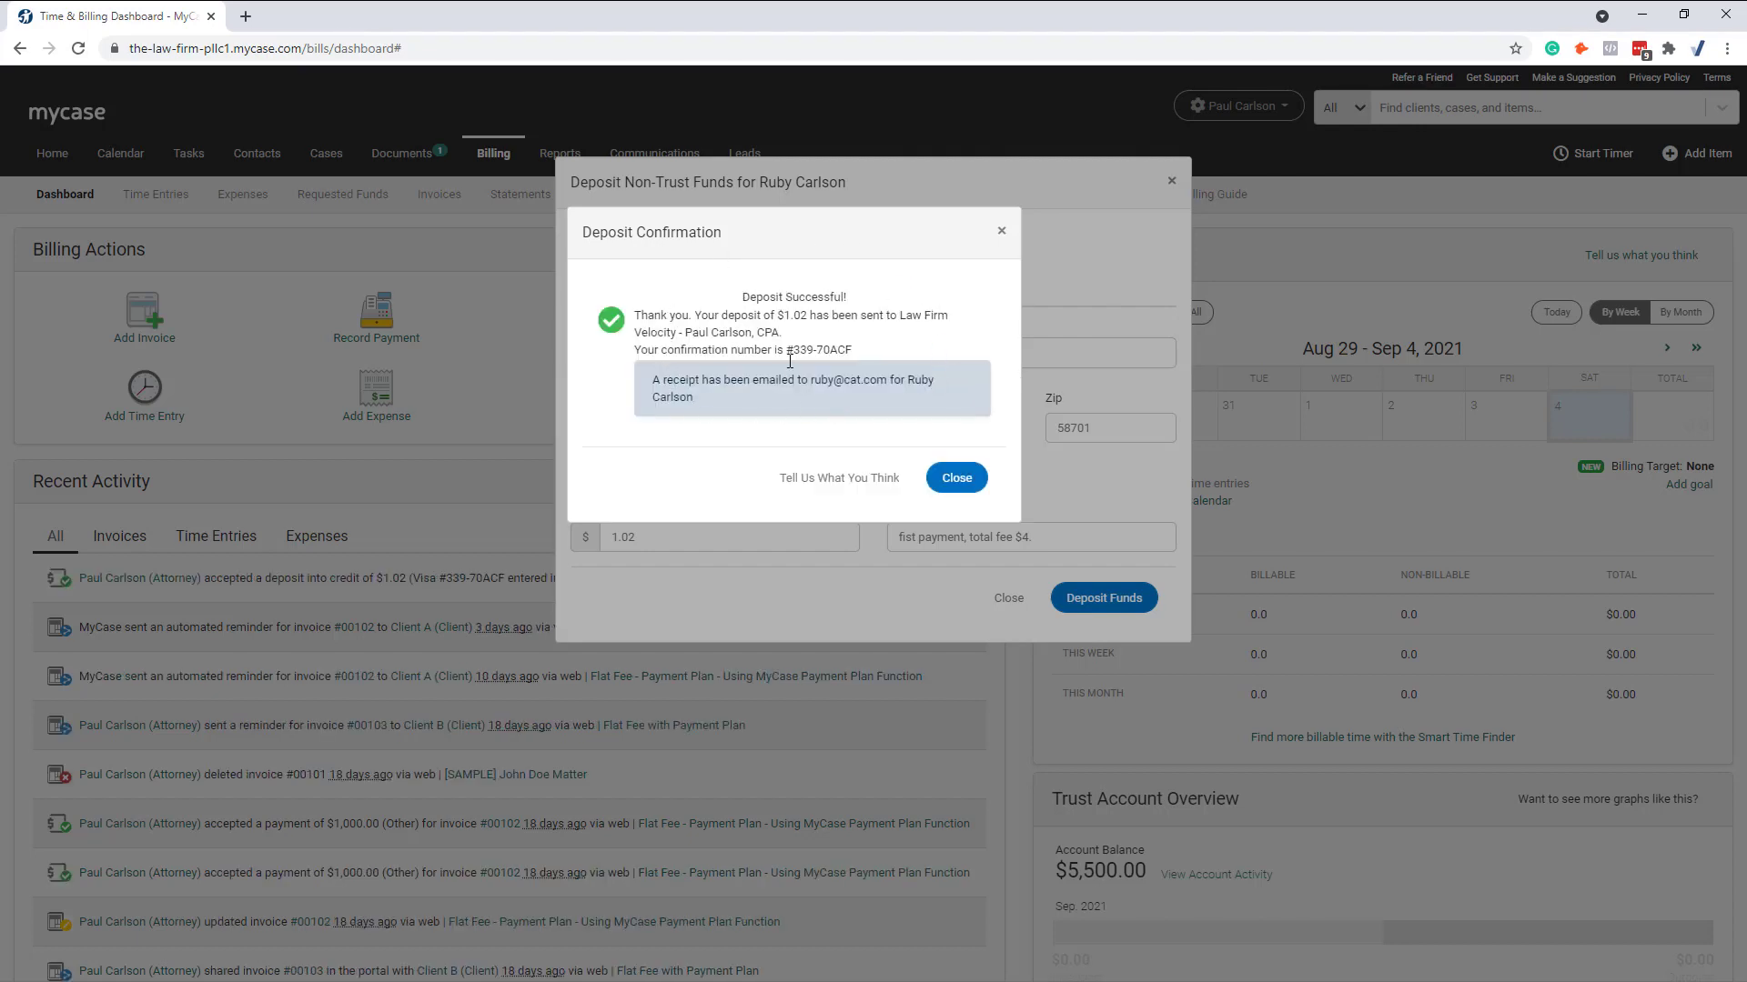
left_click(956, 478)
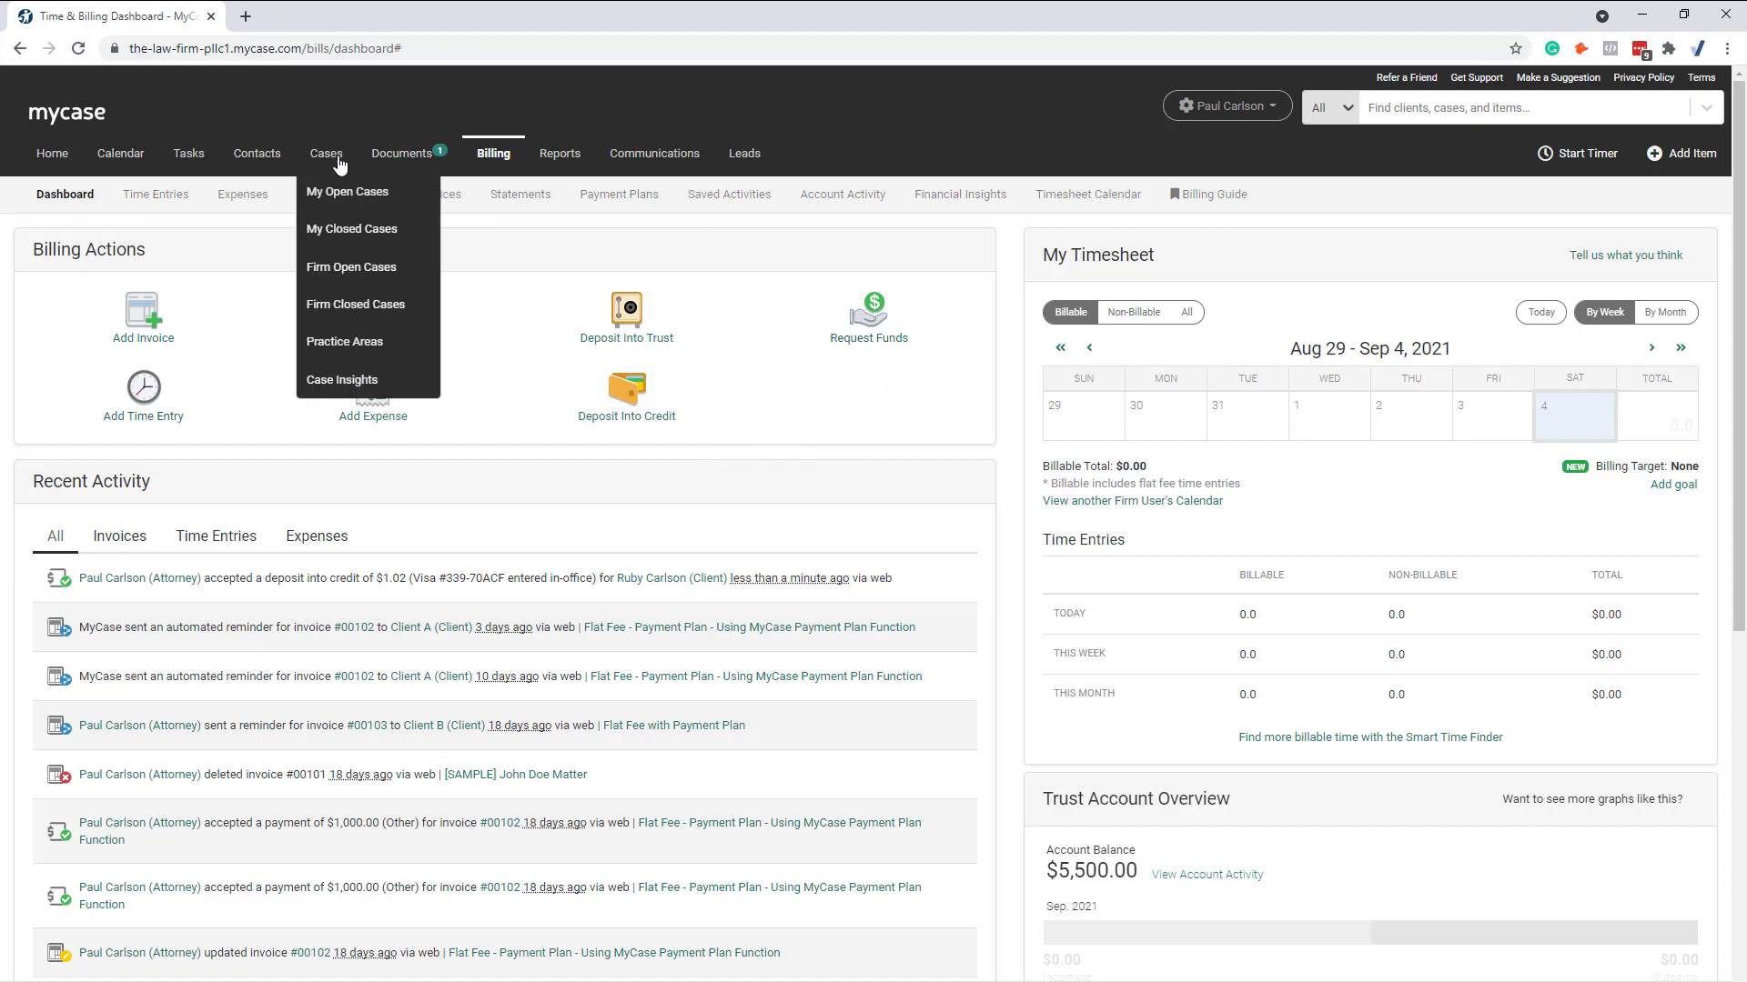
left_click(630, 404)
left_click(730, 272)
type("r")
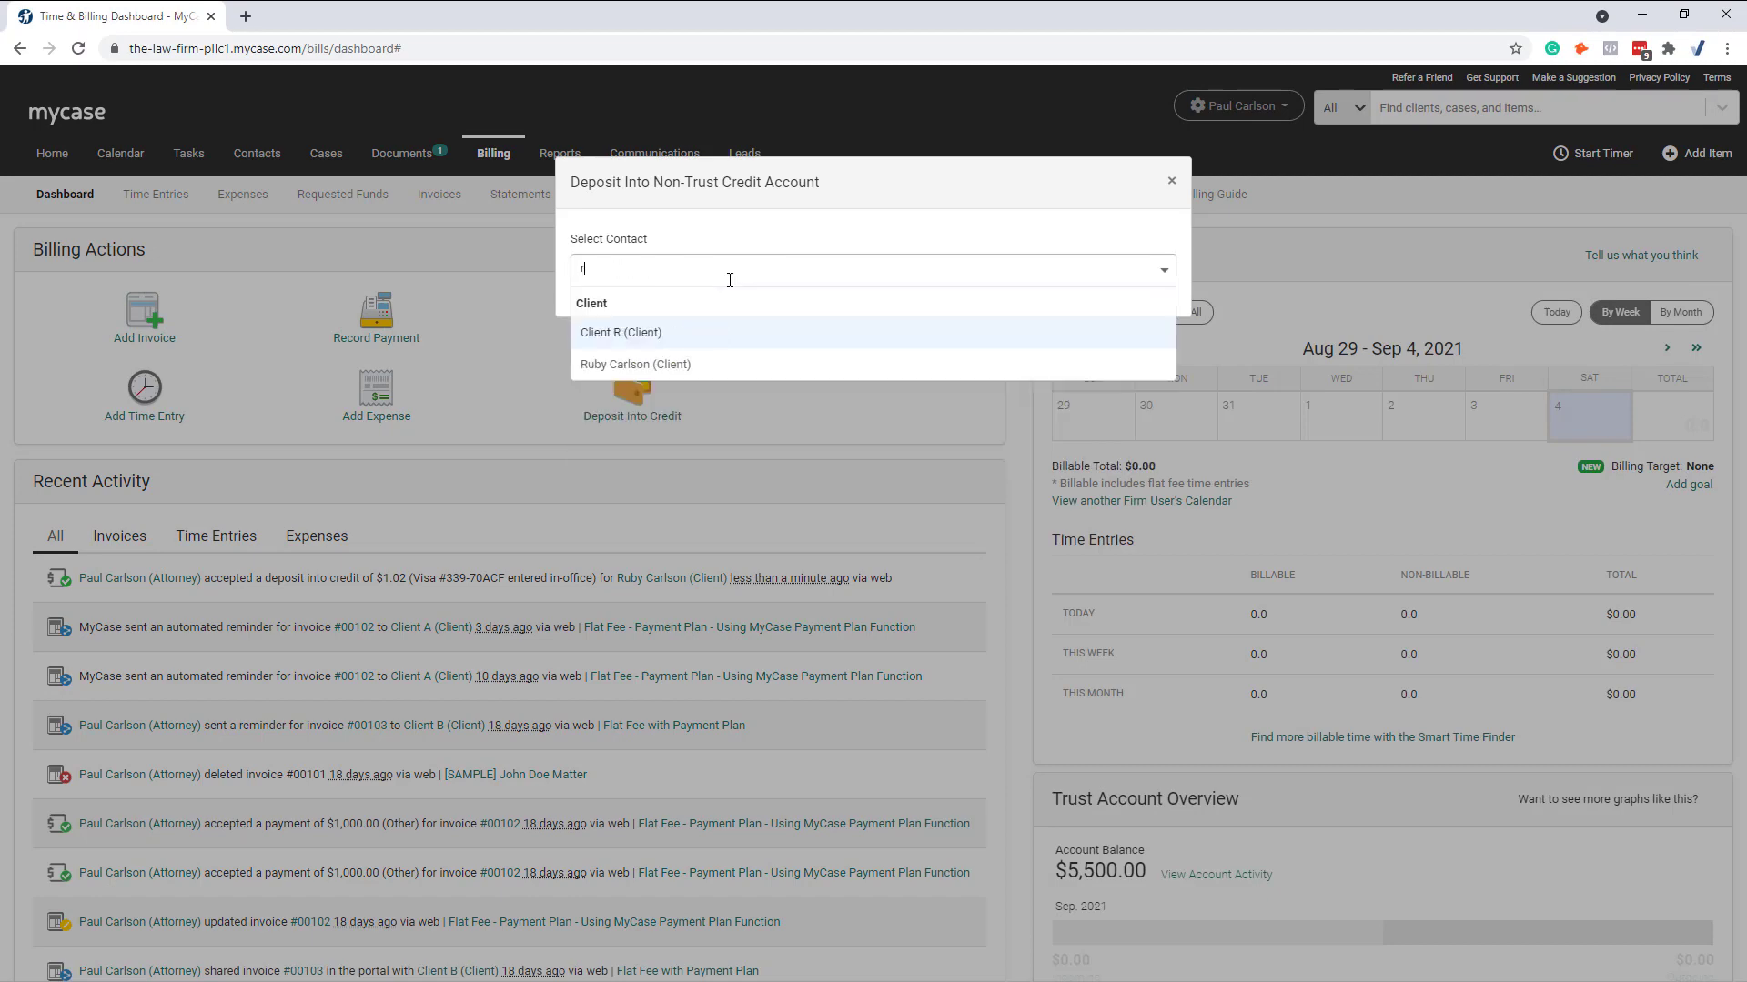
type("uby")
left_click(692, 333)
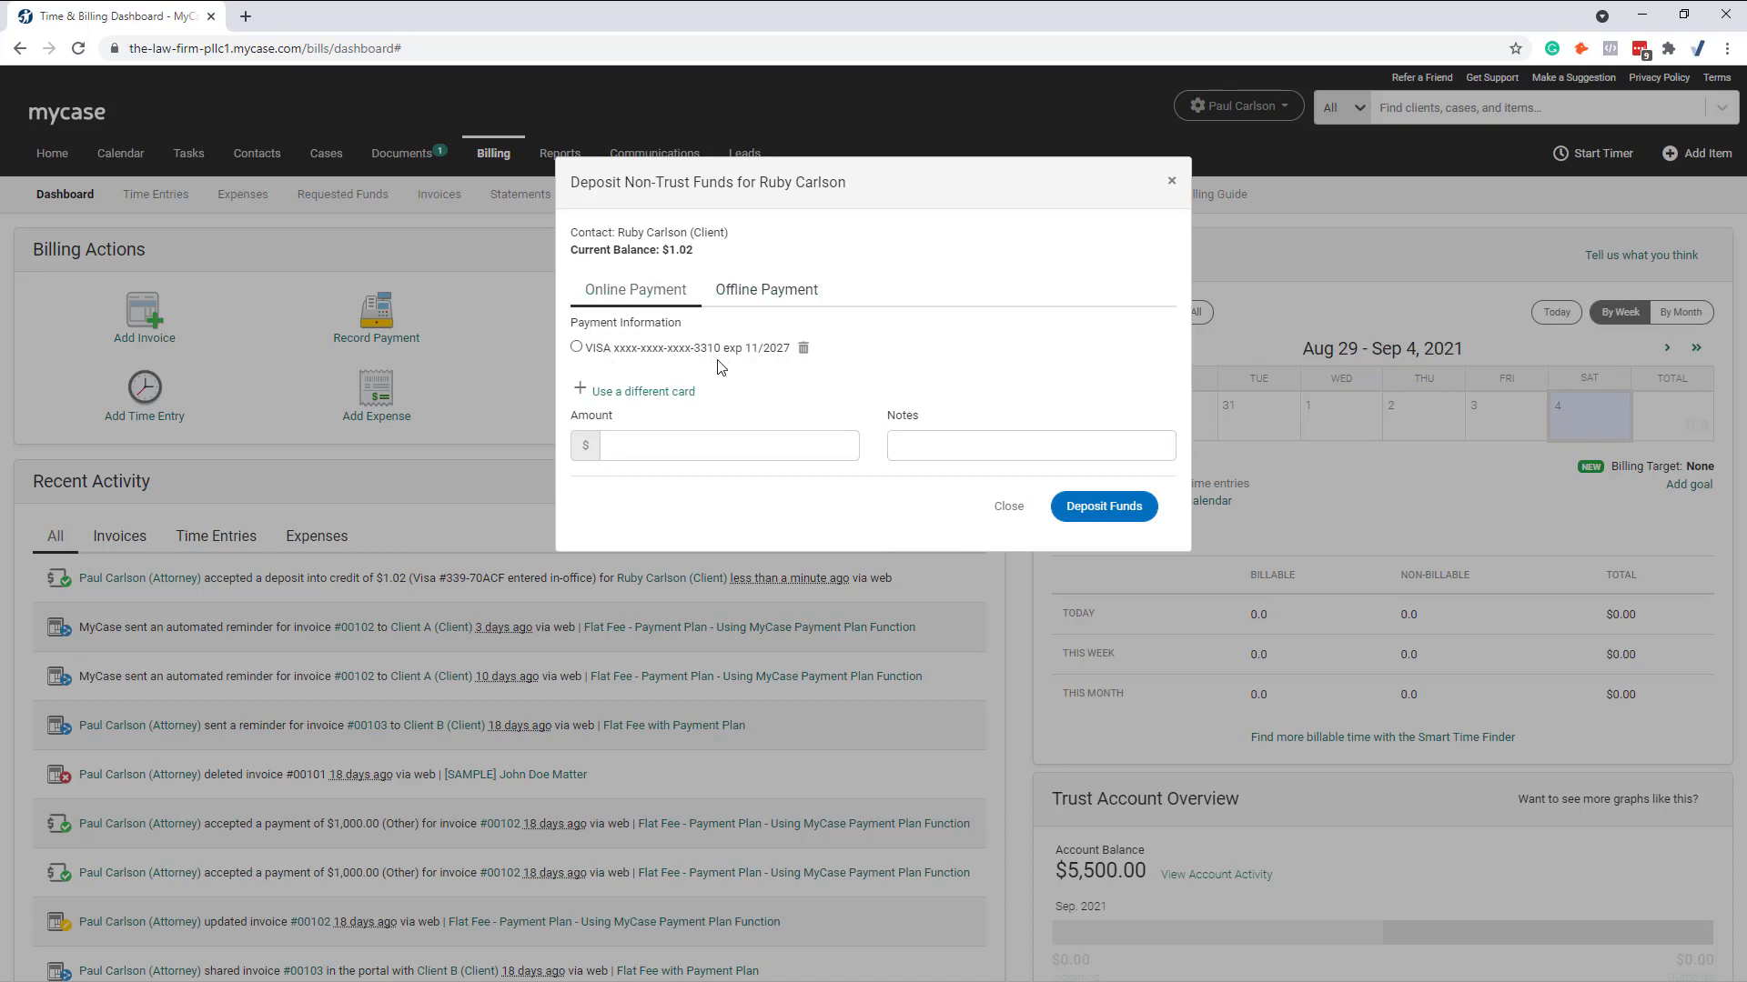
left_click(576, 347)
left_click(673, 447)
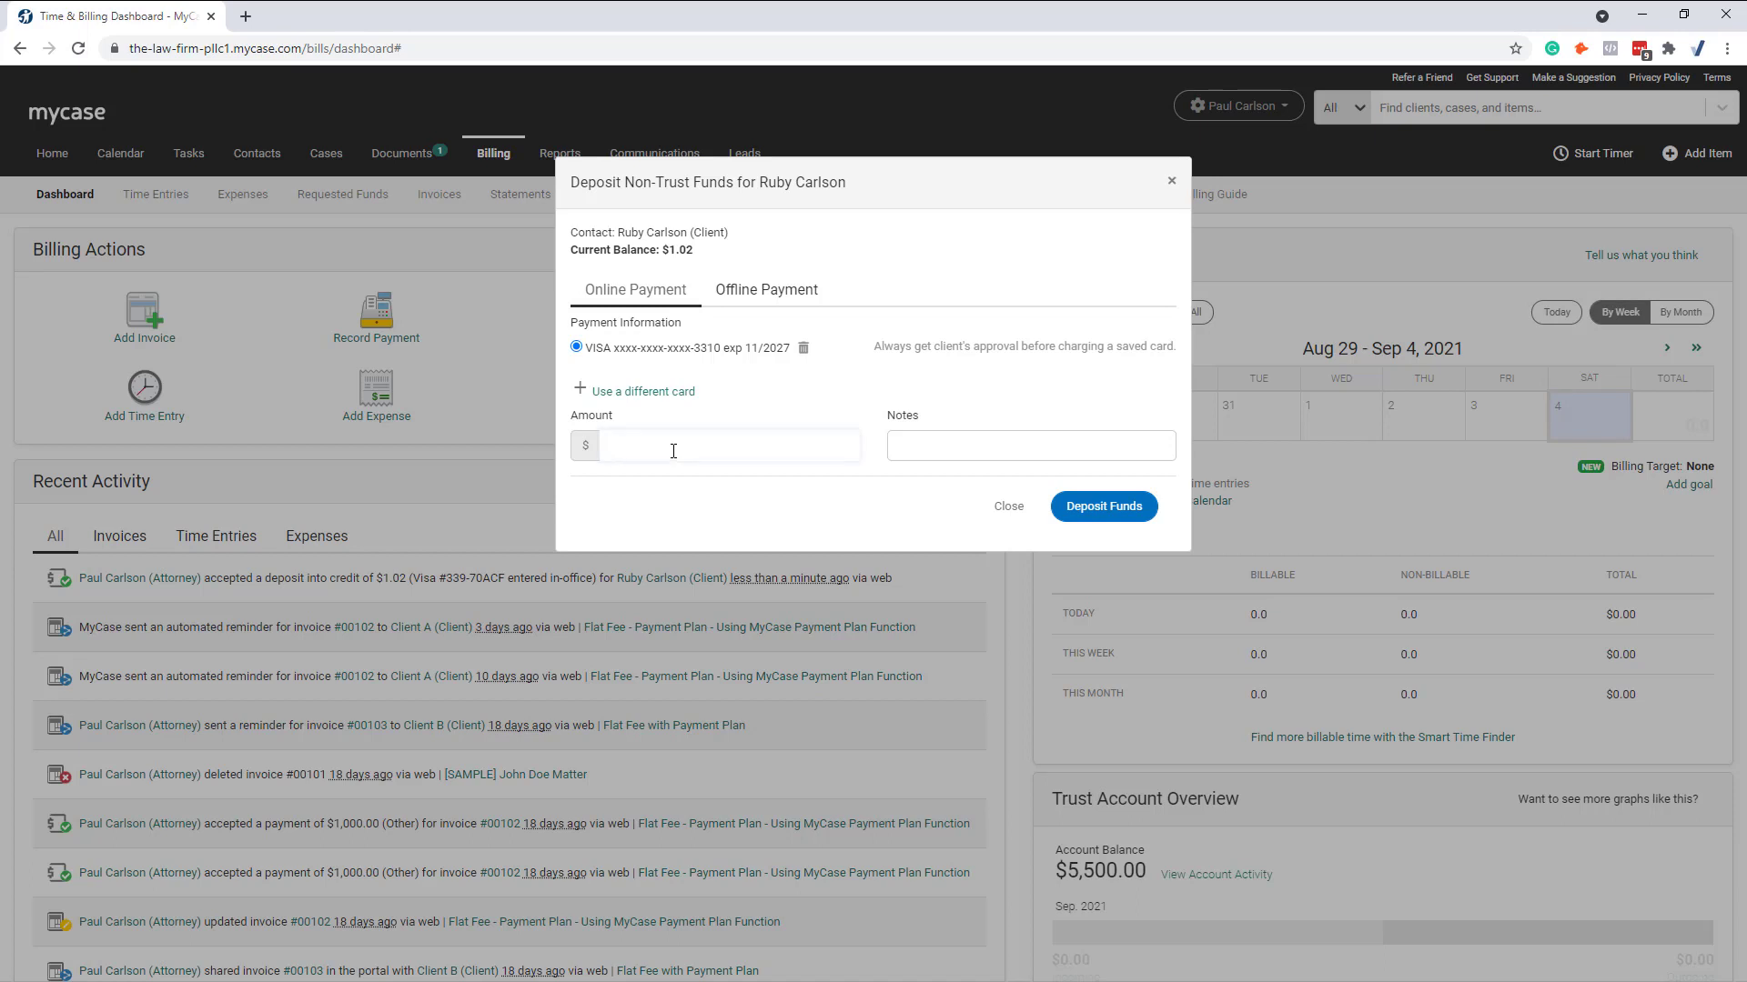
type("1.02")
left_click(896, 446)
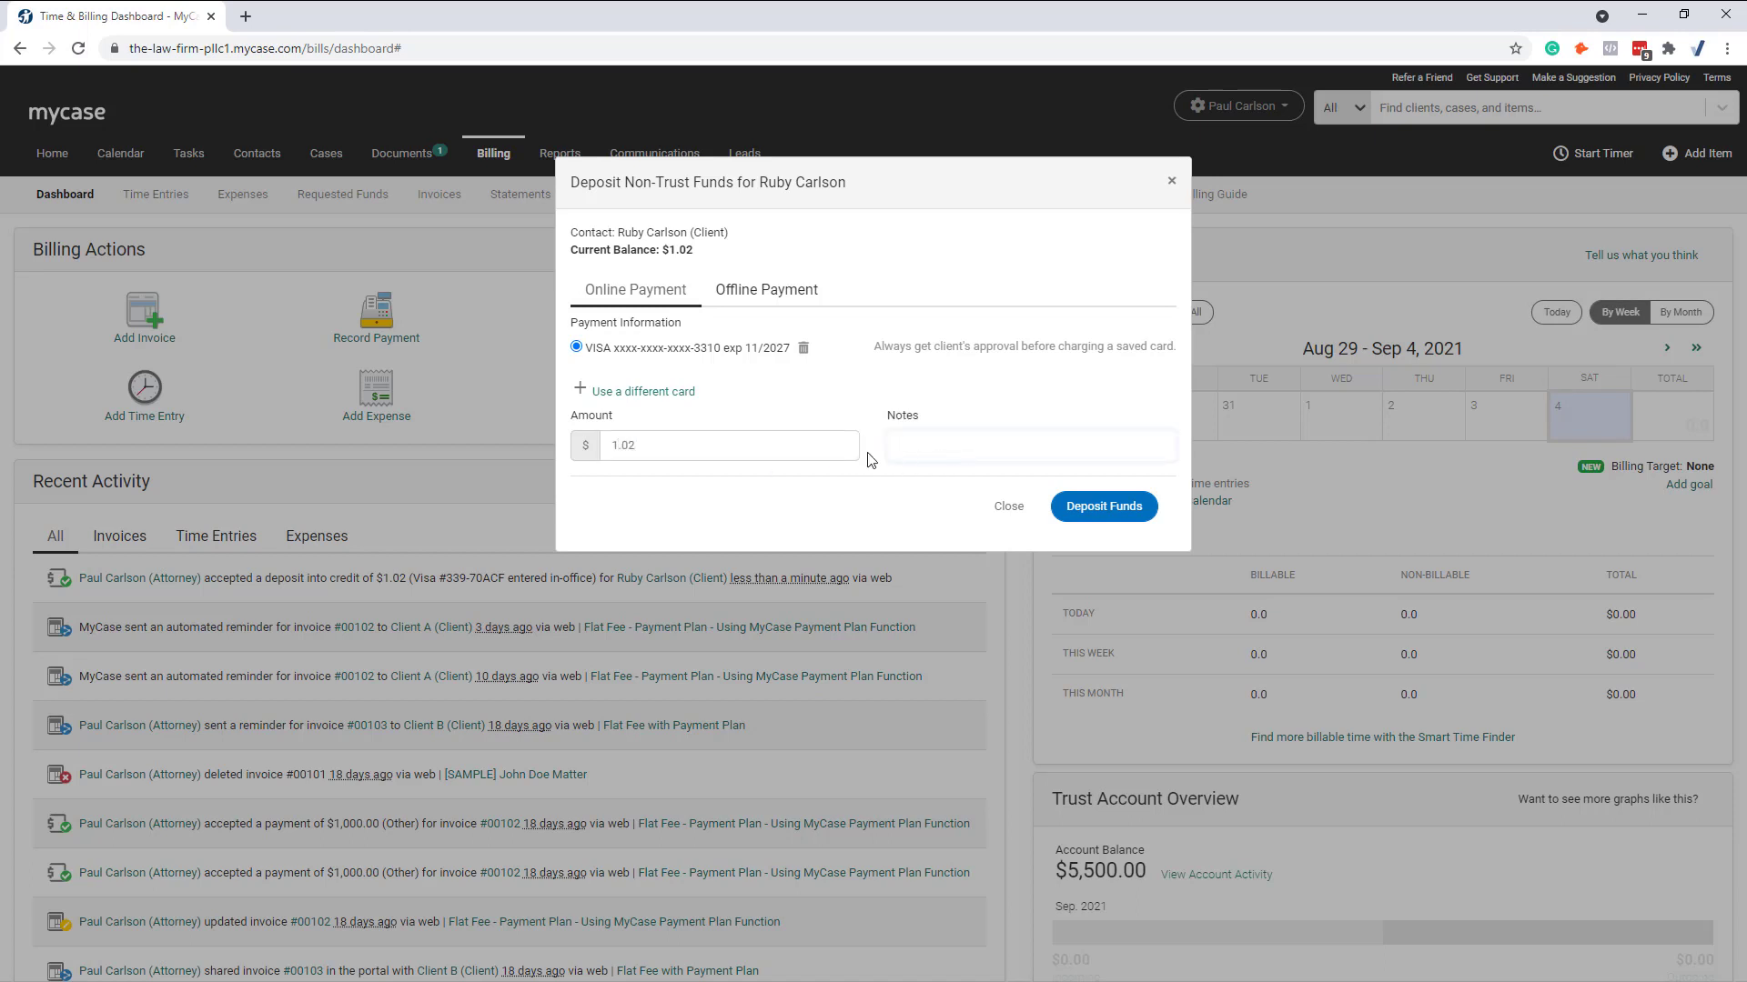
double_click(667, 443)
key("BackSpace")
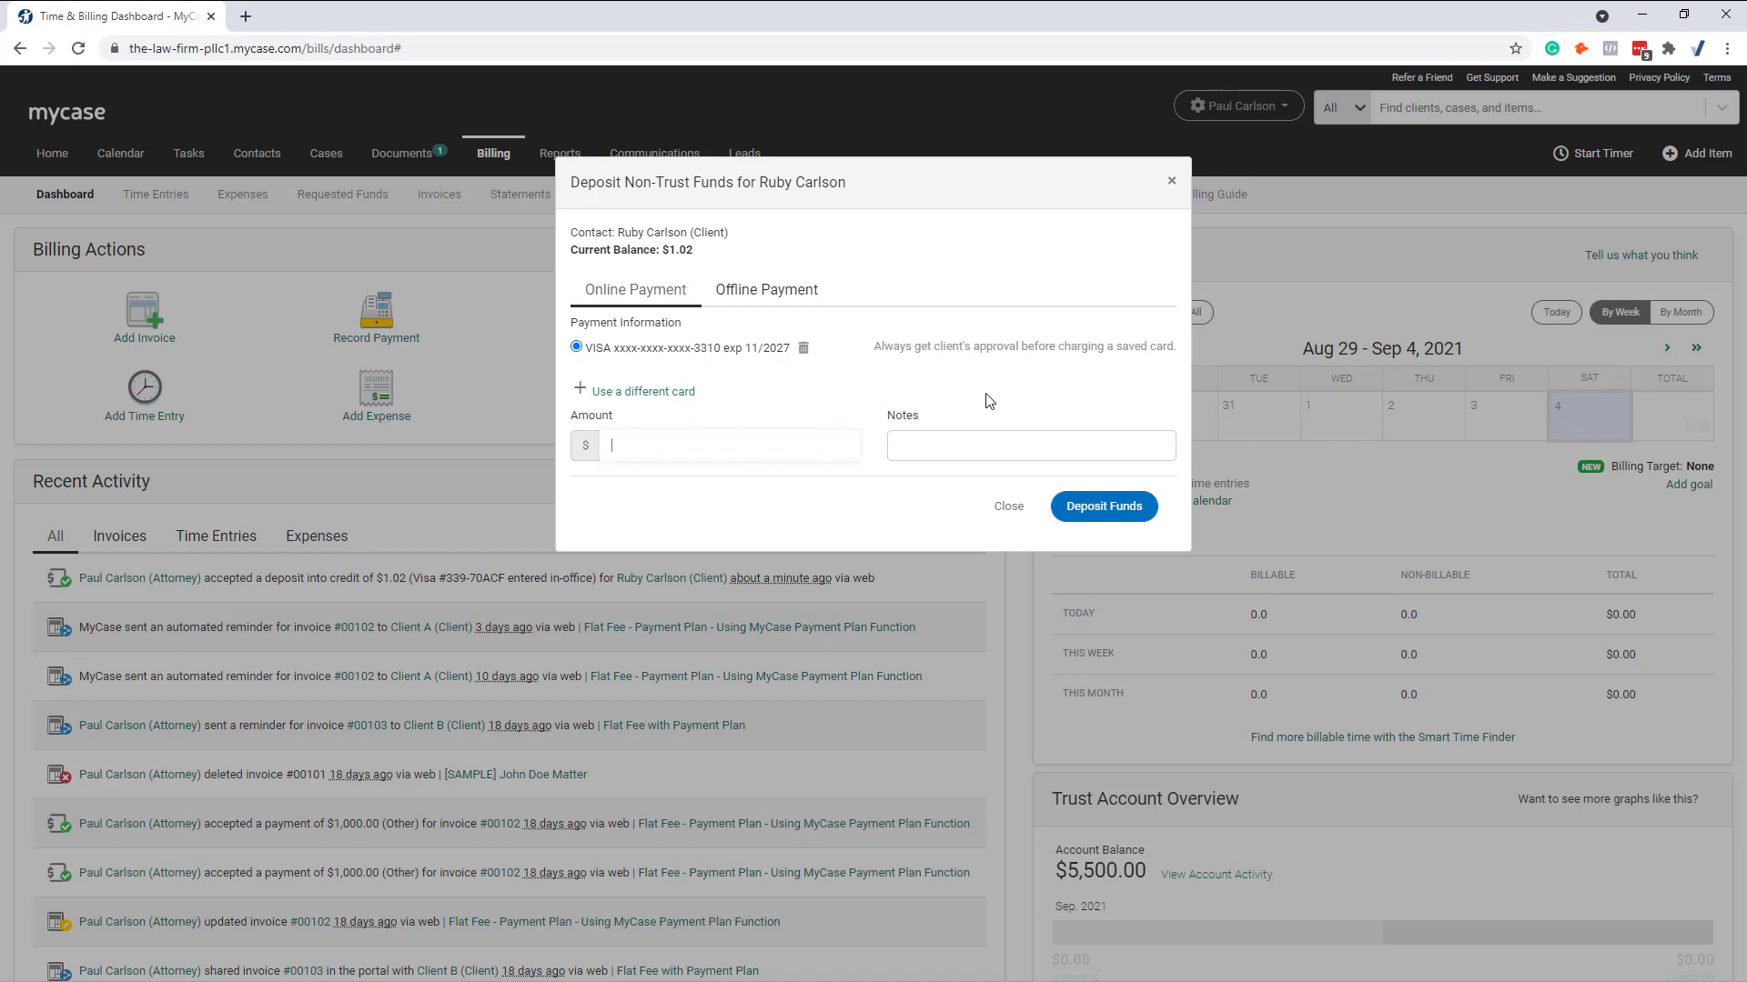
left_click(1007, 507)
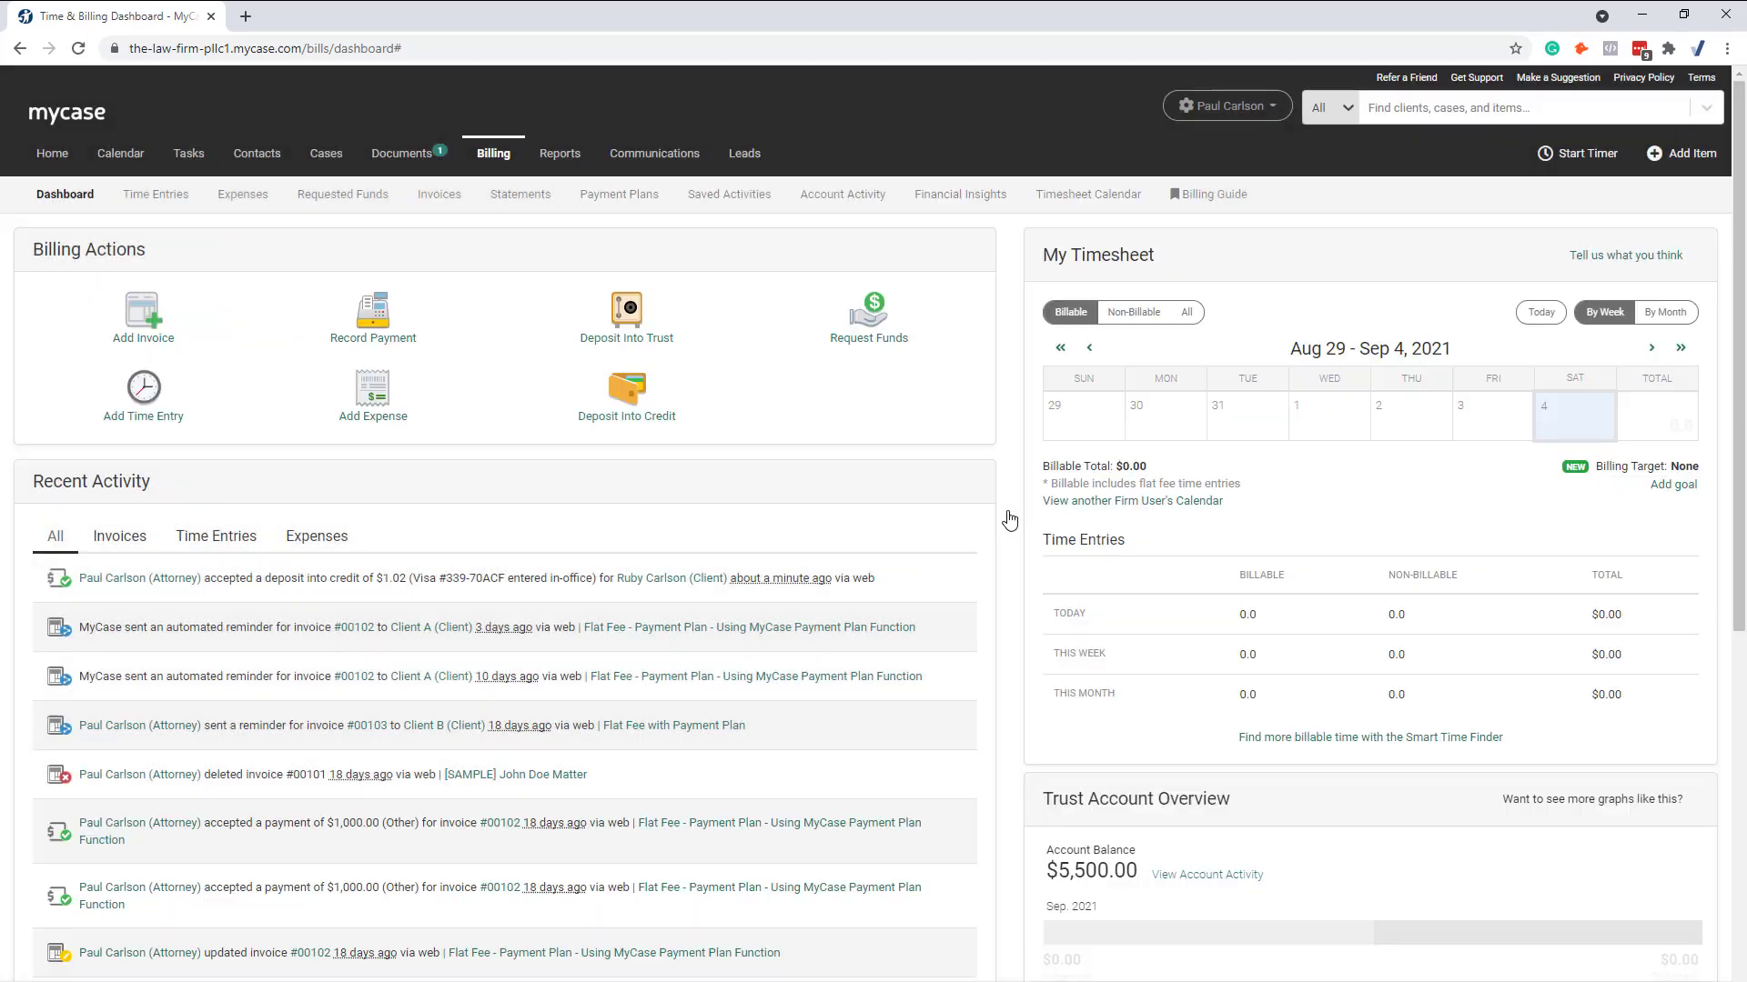